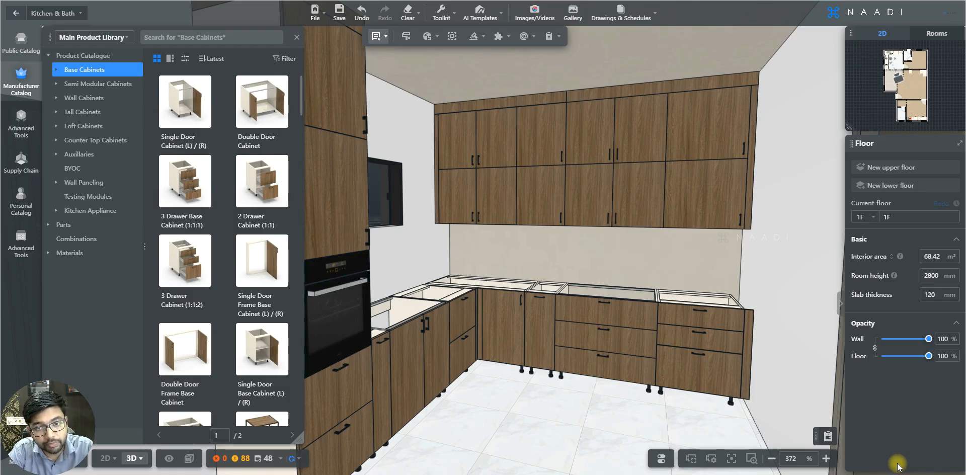
Step: Move the camera to the standalone single door base cabinet and select it
{"action": "left_click", "coordinate": [622, 248]}
{"action": "left_click", "coordinate": [622, 248]}
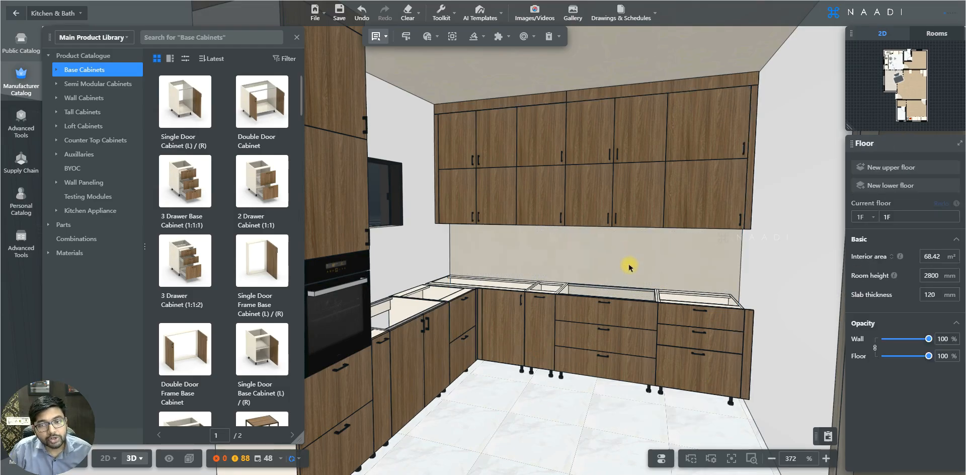
{"action": "key", "text": "s"}
{"action": "key", "text": "d"}
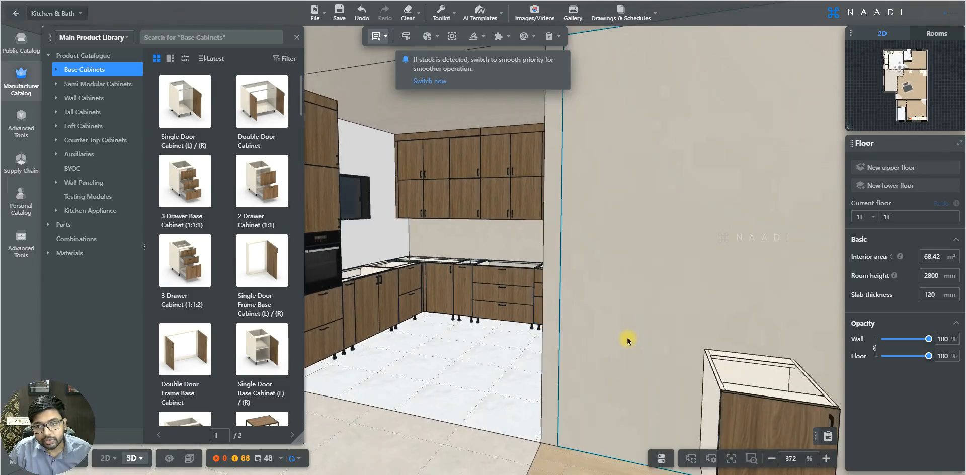
{"action": "right_click_drag", "start_coordinate": [636, 342], "coordinate": [662, 342]}
{"action": "key", "text": "e"}
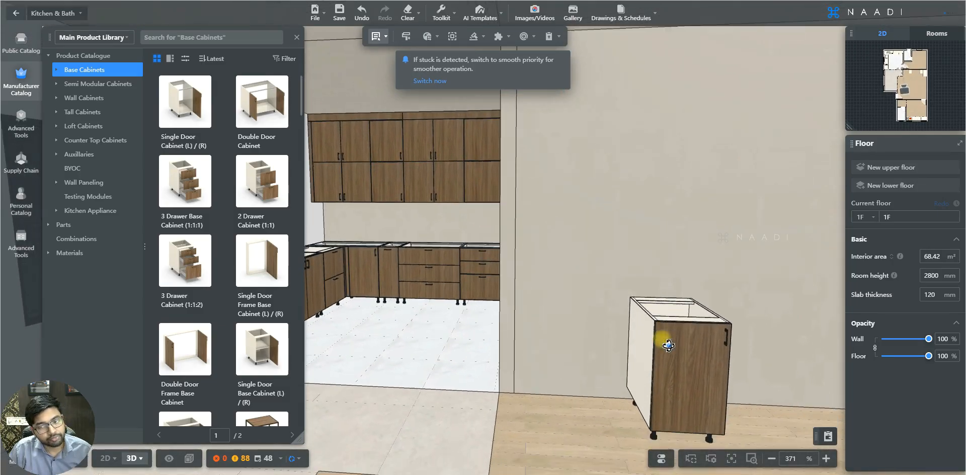
{"action": "key", "text": "w"}
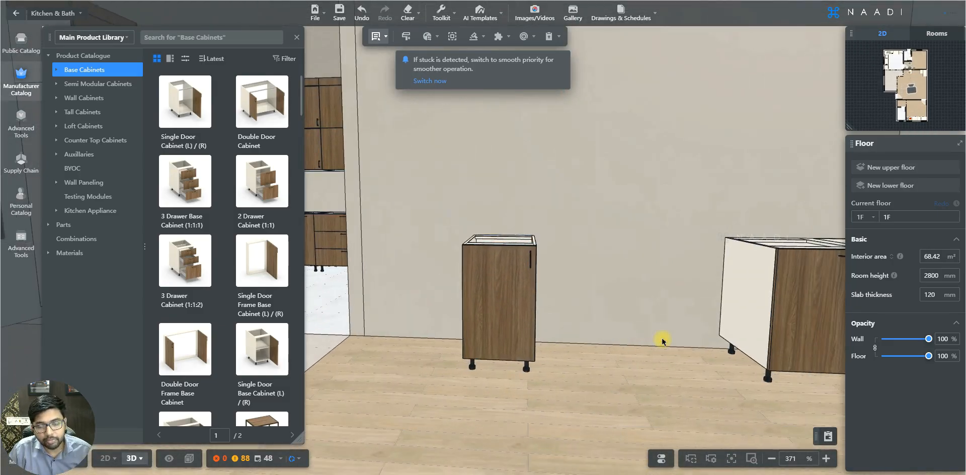
{"action": "key", "text": "w"}
{"action": "key", "text": "a"}
{"action": "key", "text": "e"}
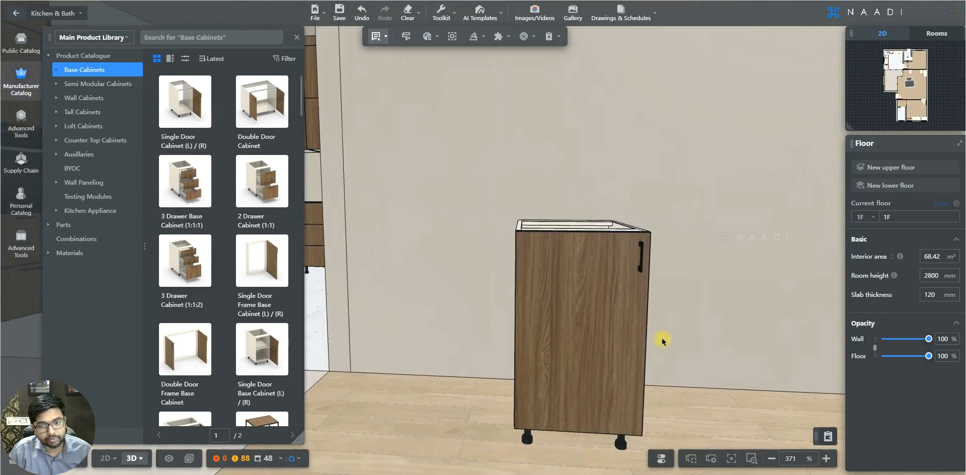
{"action": "key", "text": "s"}
{"action": "key", "text": "d"}
{"action": "left_click", "coordinate": [511, 274]}
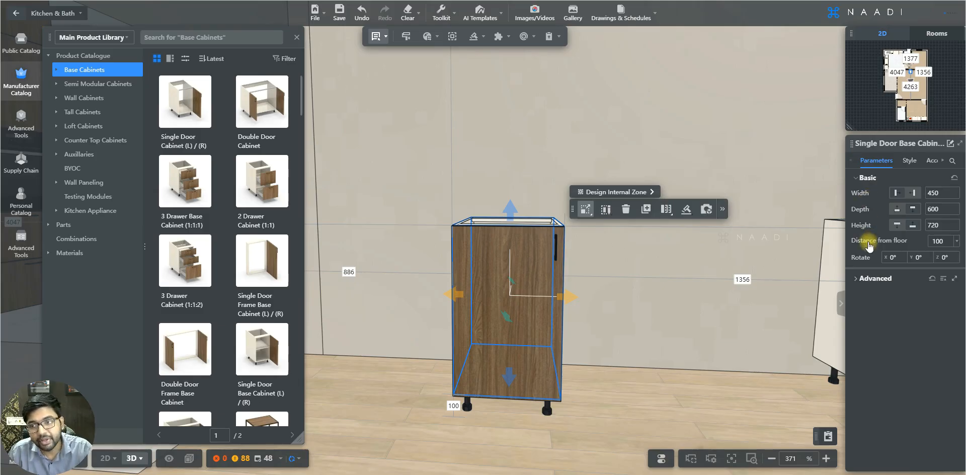
Step: Expand the cabinet's Advanced parameters and set its Door / Drawer Opening to Open
{"action": "left_click", "coordinate": [867, 179]}
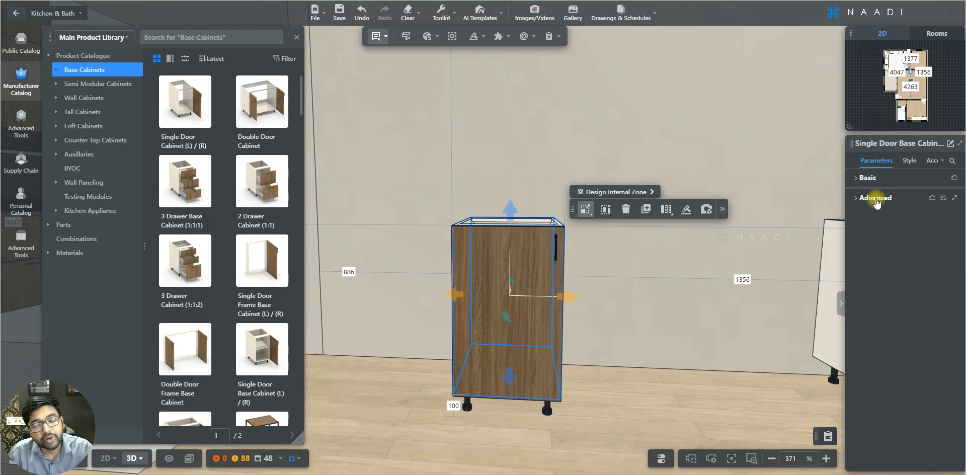
{"action": "left_click", "coordinate": [875, 198]}
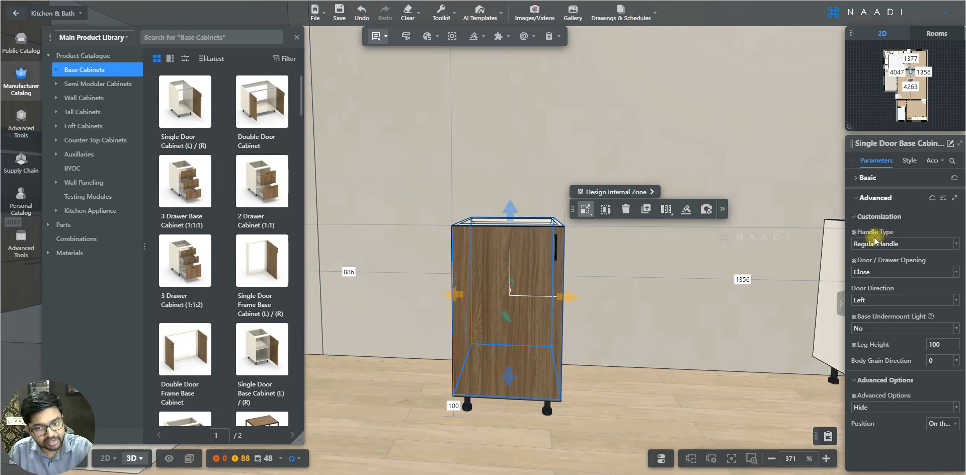
{"action": "left_click", "coordinate": [956, 245]}
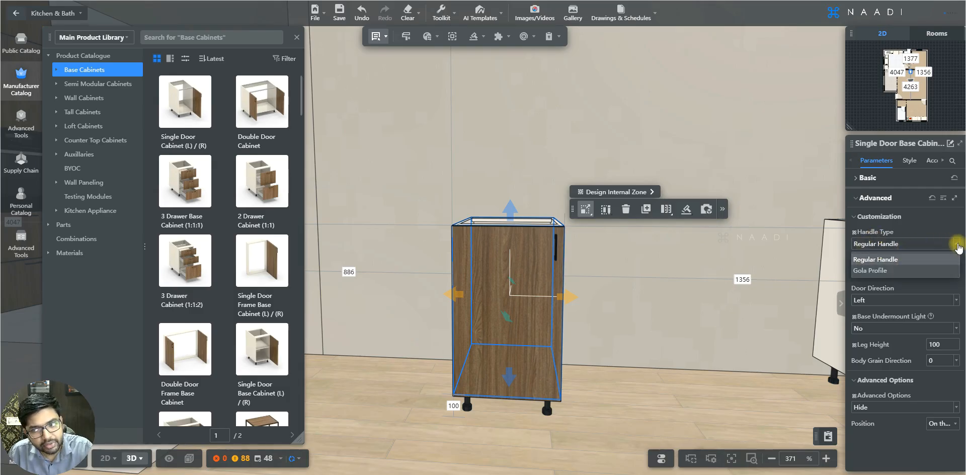
{"action": "left_click", "coordinate": [876, 272]}
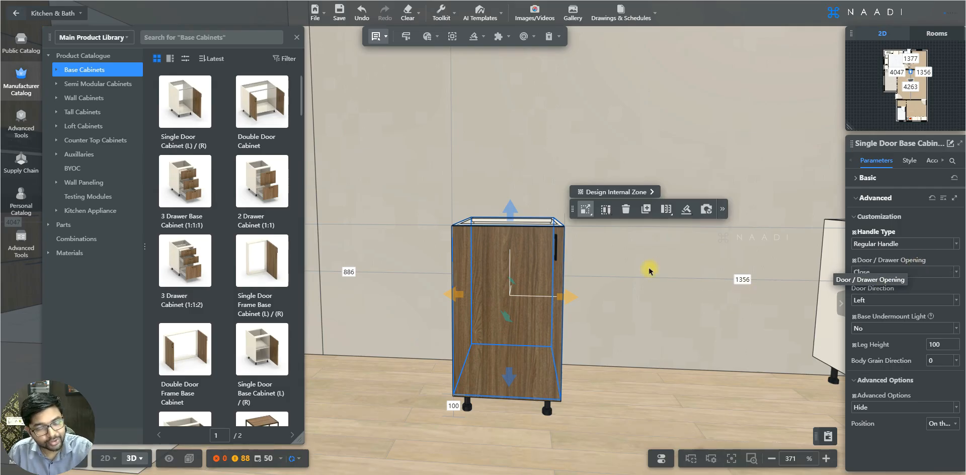
{"action": "left_click", "coordinate": [956, 274]}
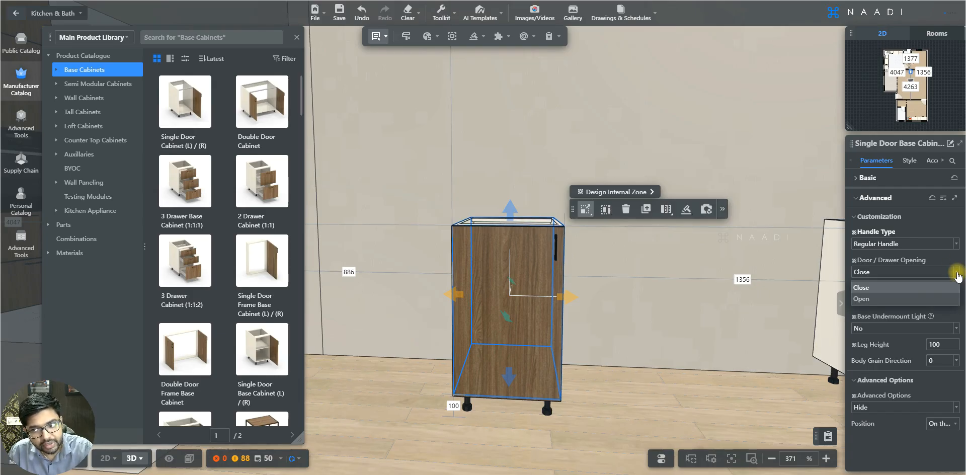
{"action": "left_click", "coordinate": [871, 299]}
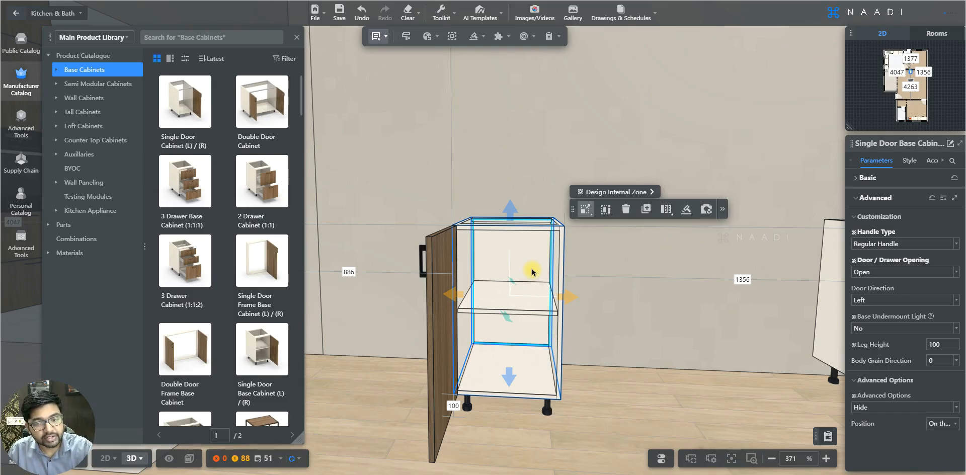
Step: Select the 3 Drawer Cabinet (1:1:2) in the kitchen run and set its Door / Drawer Opening to Open
{"action": "scroll", "coordinate": [531, 272], "scroll_direction": "down", "scroll_amount": 10}
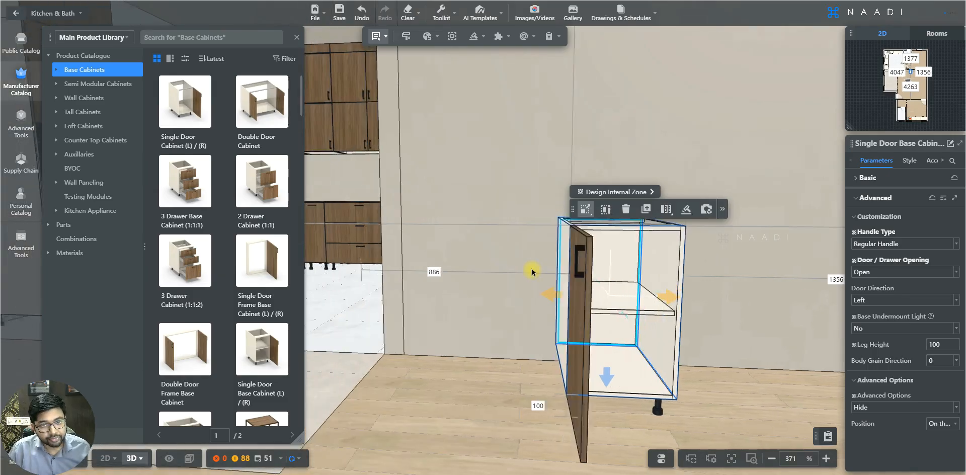
{"action": "scroll", "coordinate": [532, 272], "scroll_direction": "up", "scroll_amount": 10}
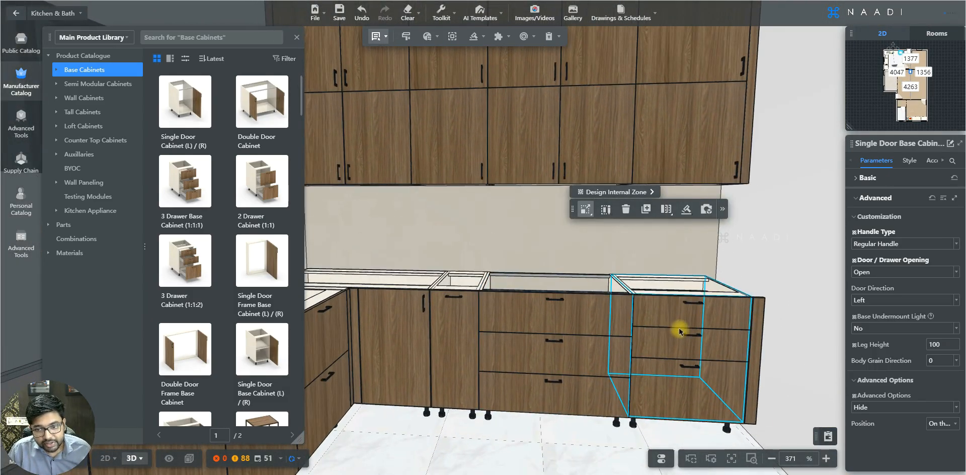
{"action": "left_click", "coordinate": [679, 331]}
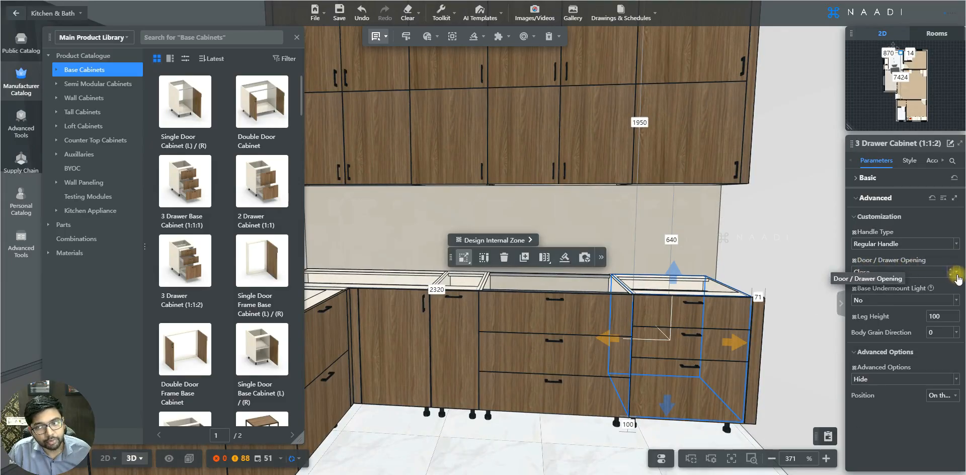
{"action": "left_click", "coordinate": [886, 271]}
{"action": "left_click", "coordinate": [881, 301]}
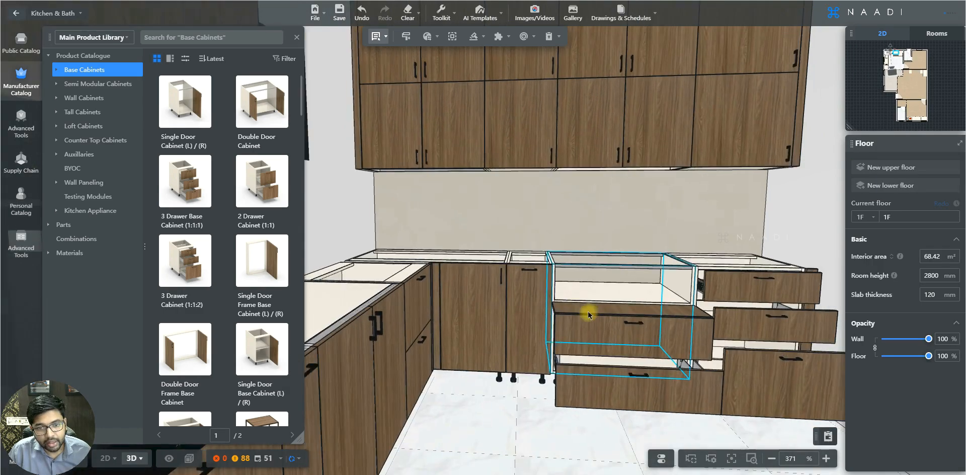
Step: Select the Narrow Pullout Cabinet and set its Door / Drawer Opening to Open
{"action": "scroll", "coordinate": [586, 312], "scroll_direction": "down", "scroll_amount": 3}
{"action": "left_click", "coordinate": [362, 315]}
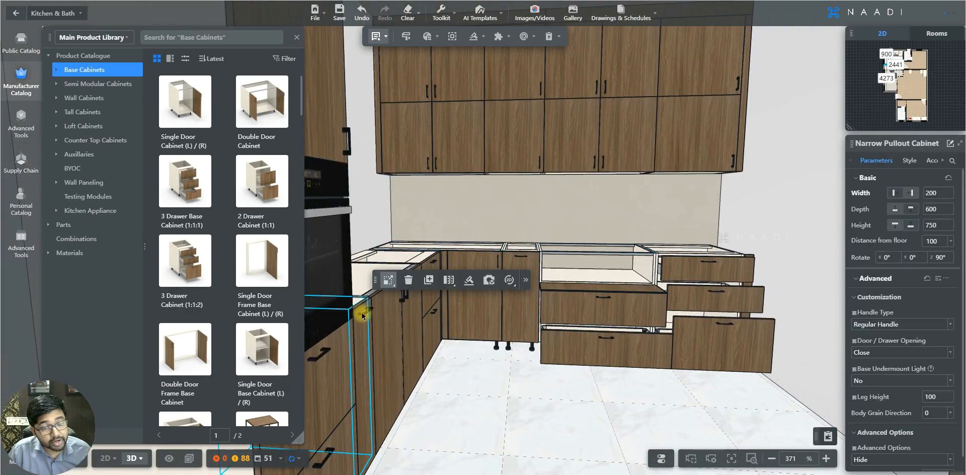
{"action": "left_click", "coordinate": [948, 353]}
{"action": "left_click", "coordinate": [890, 380]}
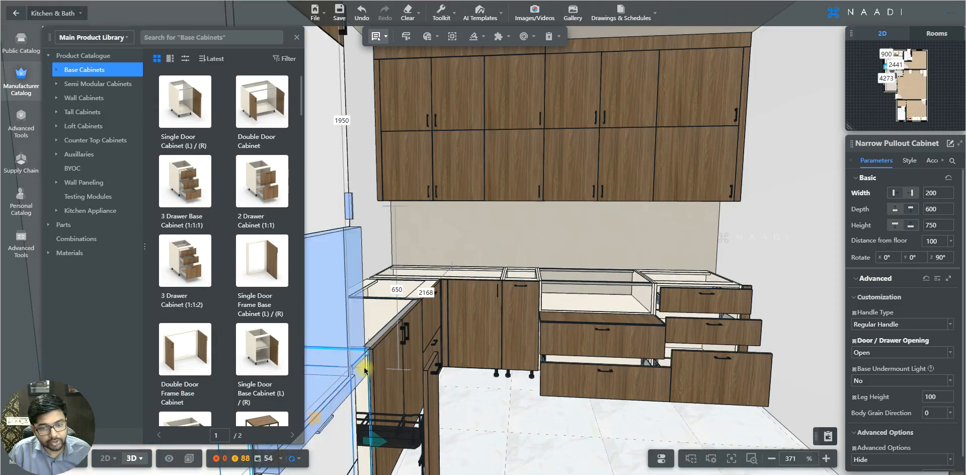
Step: Select the row of base cabinets together and set their shared Door / Drawer Opening to Close
{"action": "left_click", "coordinate": [592, 307], "text": "ctrl"}
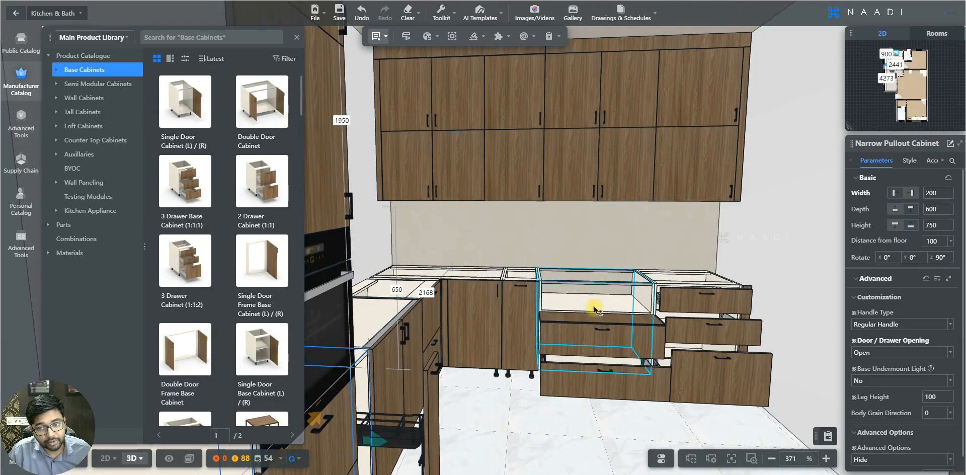
{"action": "left_click", "coordinate": [914, 318]}
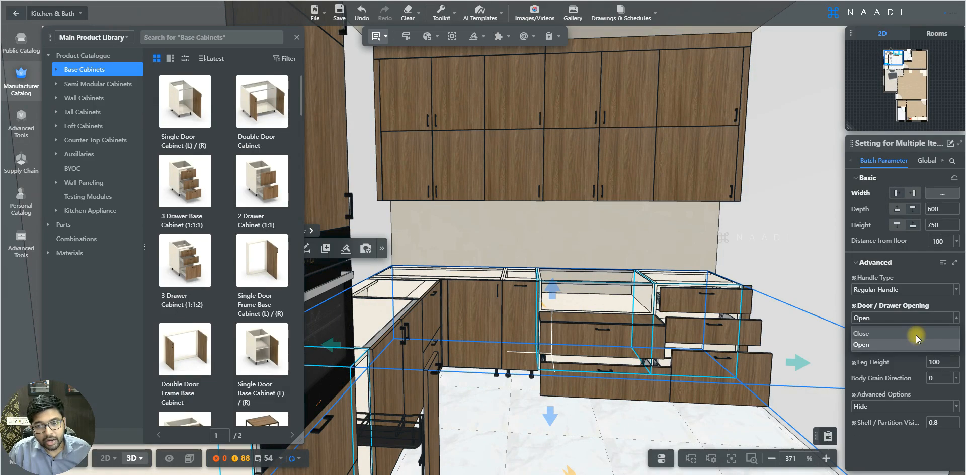
{"action": "left_click", "coordinate": [915, 334]}
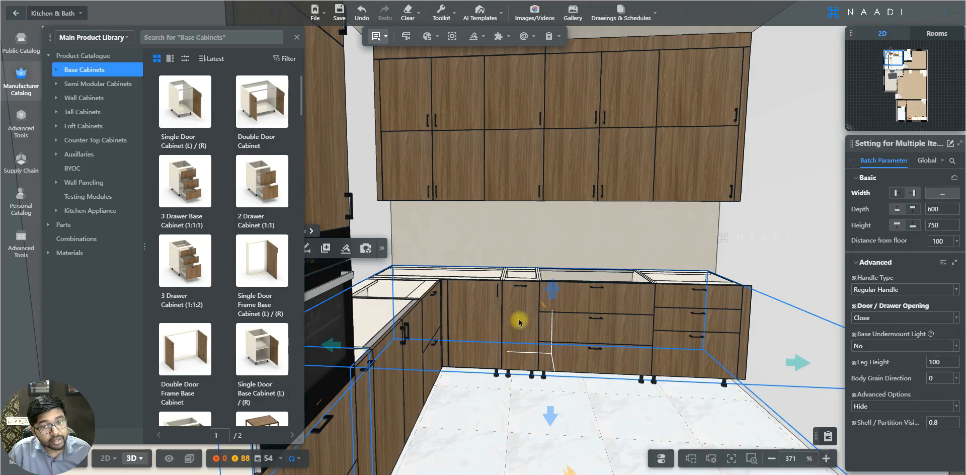
Step: Select the blind corner accessory cabinet and set its Door / Drawer Opening to Open
{"action": "scroll", "coordinate": [476, 322], "scroll_direction": "up", "scroll_amount": 3}
{"action": "scroll", "coordinate": [477, 322], "scroll_direction": "up", "scroll_amount": 2}
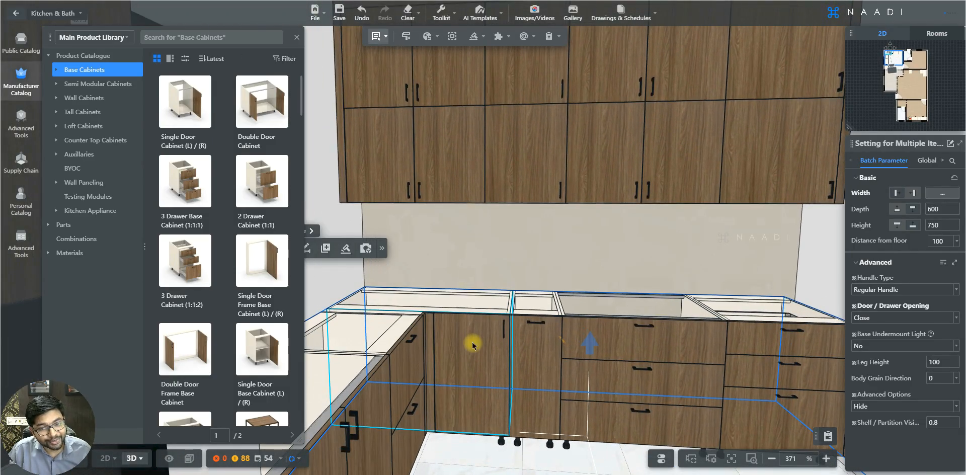
{"action": "left_click", "coordinate": [473, 338]}
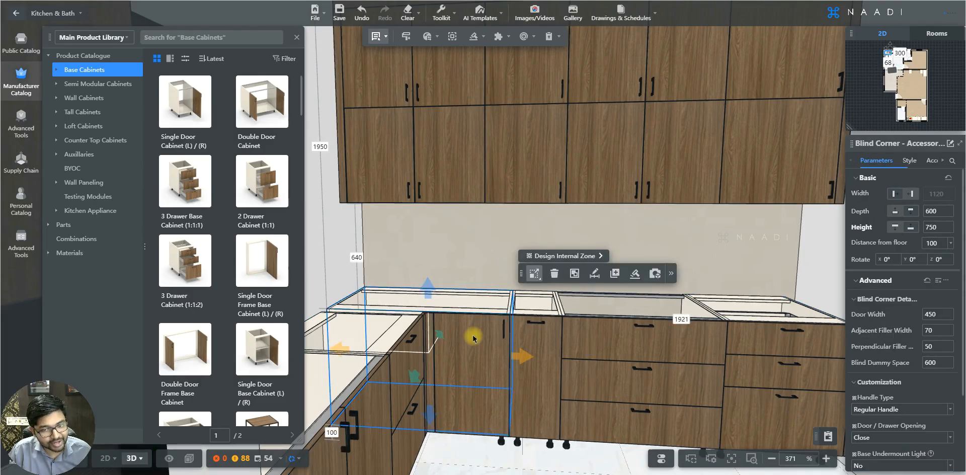
{"action": "key", "text": "Down"}
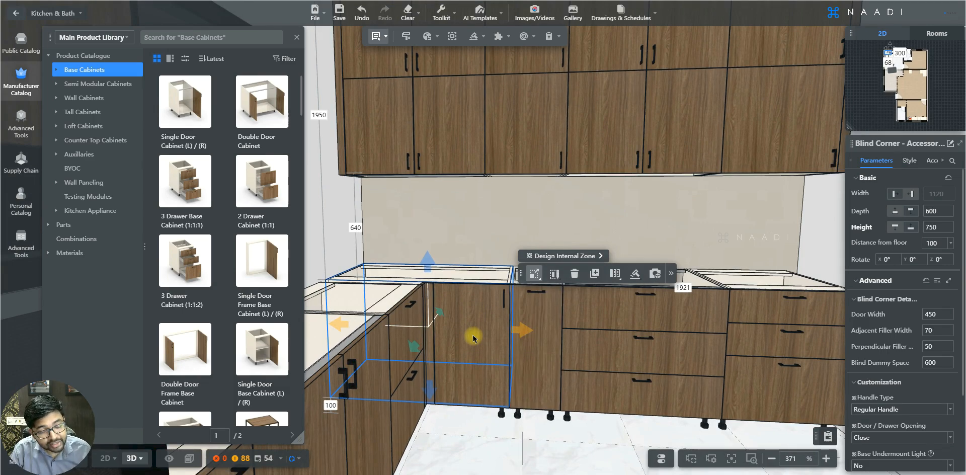
{"action": "left_click", "coordinate": [949, 437]}
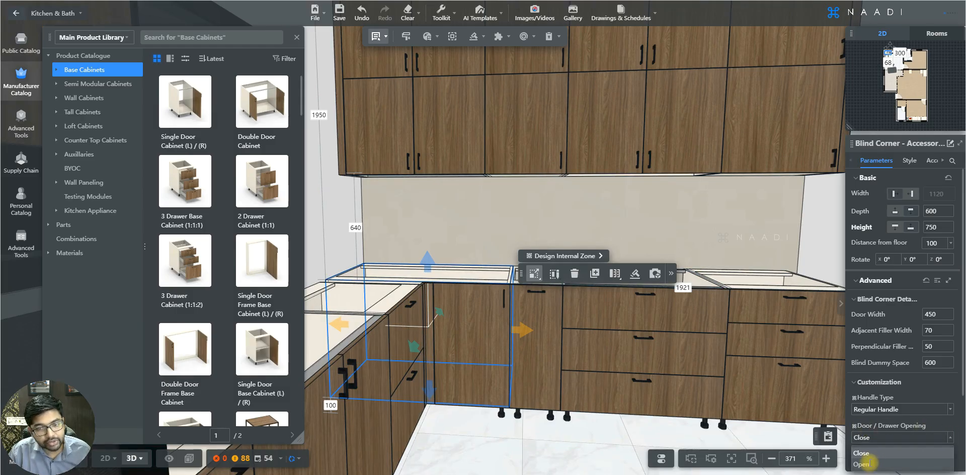
{"action": "left_click", "coordinate": [868, 463]}
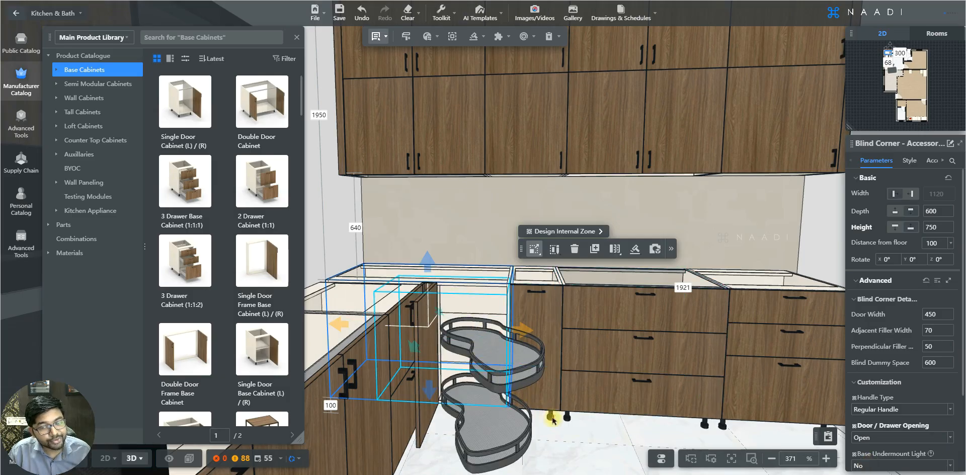
Step: Set the blind corner cabinet's Door / Drawer Opening back to Close
{"action": "scroll", "coordinate": [593, 428], "scroll_direction": "down", "scroll_amount": 2}
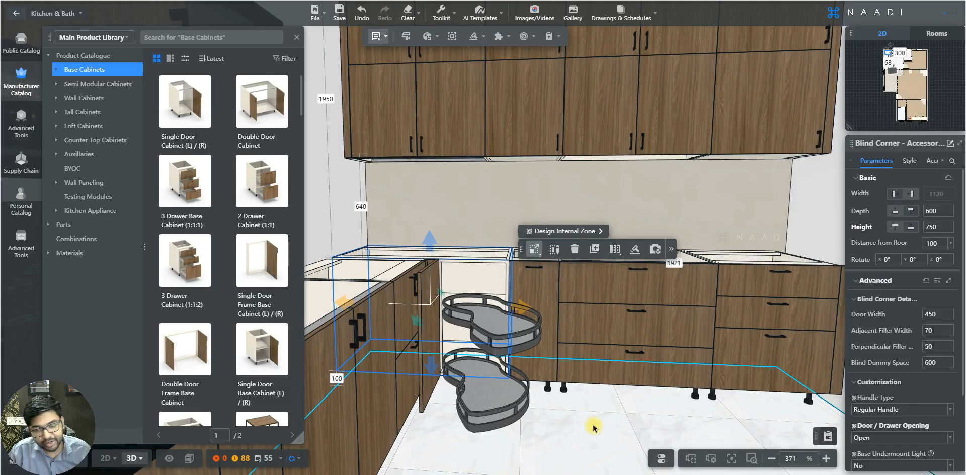
{"action": "left_click", "coordinate": [951, 439]}
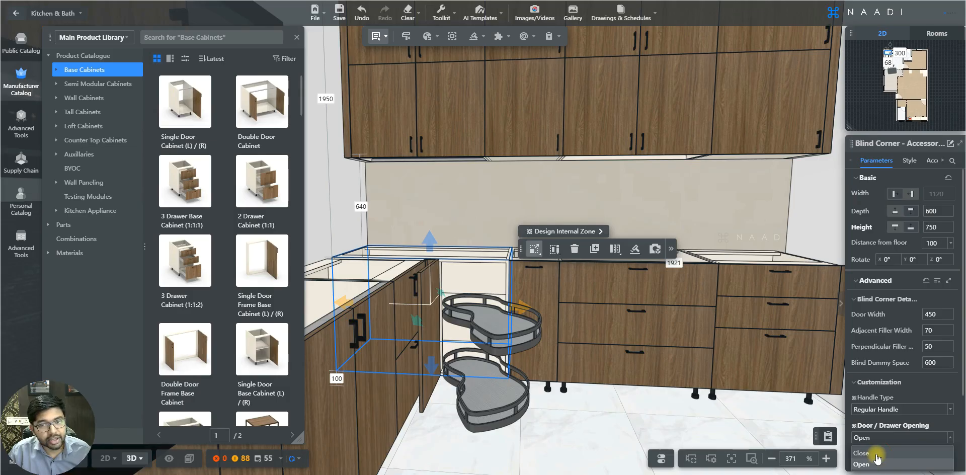
{"action": "left_click", "coordinate": [875, 454]}
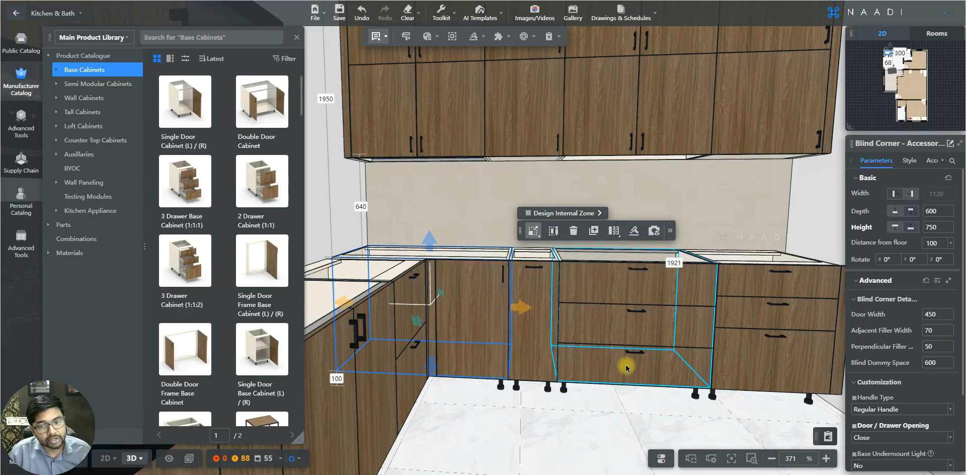
Step: Select the double door wall cabinet above the counter and open its Door / Drawer Opening options
{"action": "scroll", "coordinate": [625, 369], "scroll_direction": "down", "scroll_amount": 2}
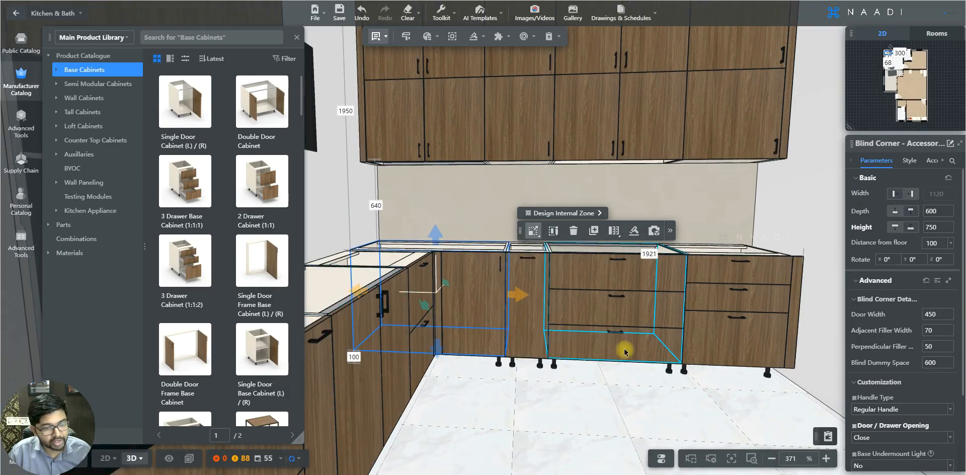
{"action": "right_click_drag", "start_coordinate": [623, 347], "coordinate": [624, 352]}
{"action": "key", "text": "q"}
{"action": "left_click", "coordinate": [443, 207]}
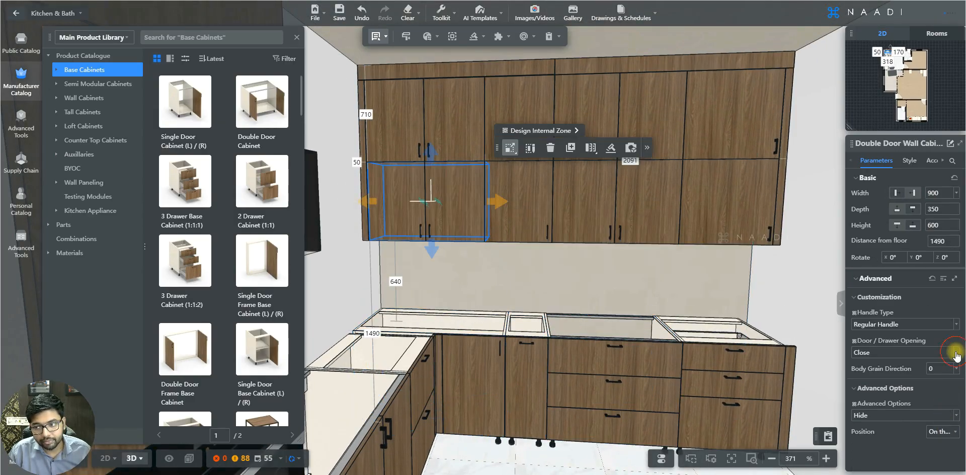
{"action": "left_click", "coordinate": [955, 353]}
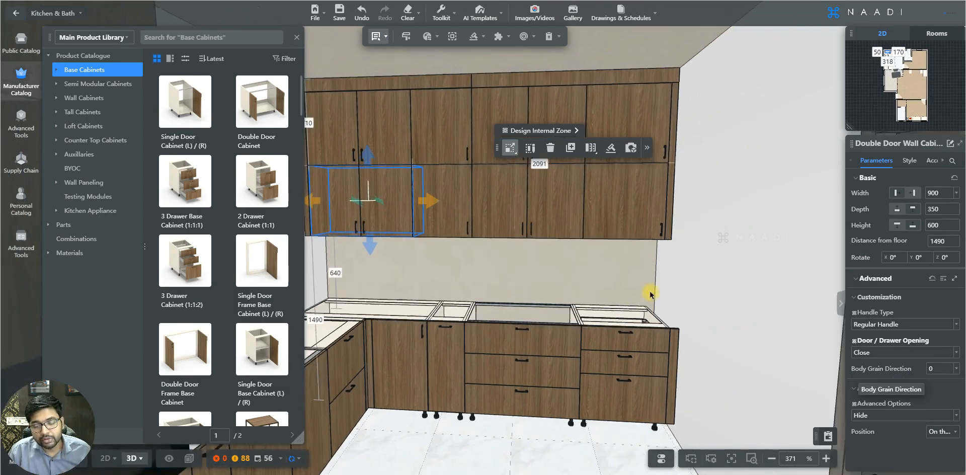
Step: Move the camera back to the opened single door base cabinet and select it
{"action": "right_click_drag", "start_coordinate": [649, 291], "coordinate": [650, 294]}
{"action": "key", "text": "d"}
{"action": "key", "text": "s"}
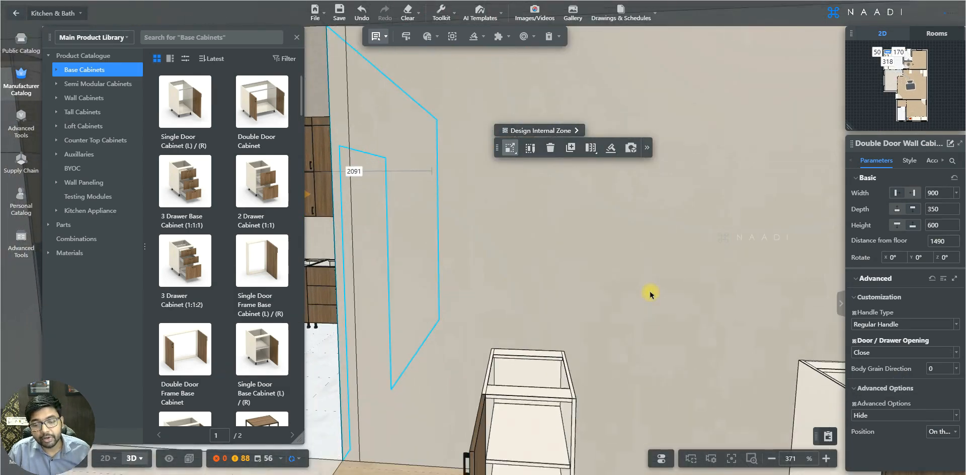
{"action": "left_click", "coordinate": [566, 320]}
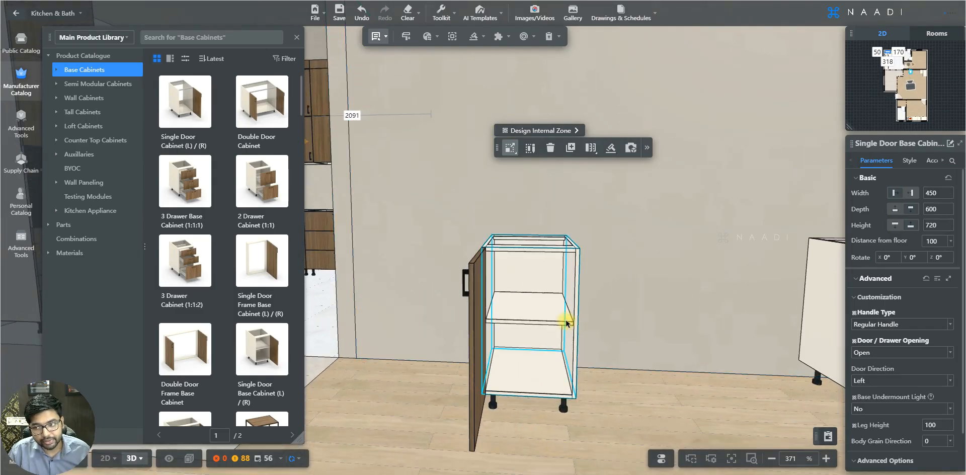
{"action": "scroll", "coordinate": [565, 324], "scroll_direction": "up", "scroll_amount": 3}
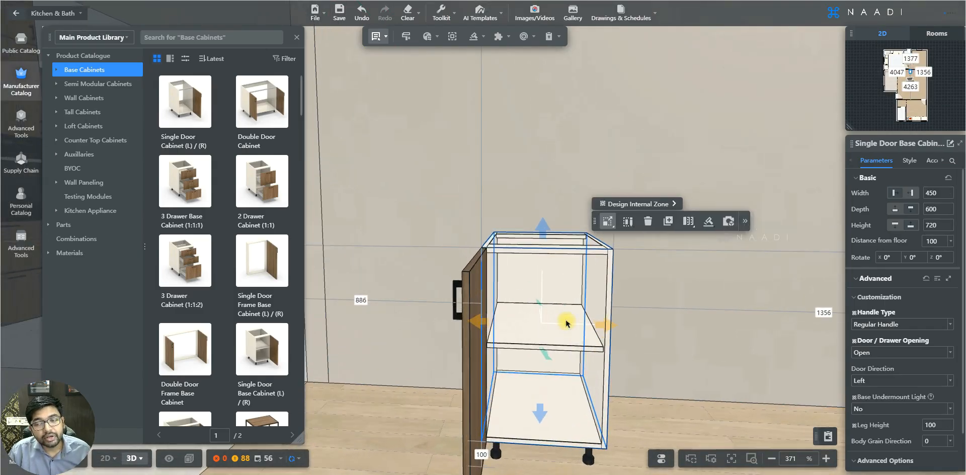
{"action": "key", "text": "e"}
{"action": "key", "text": "s"}
{"action": "key", "text": "q"}
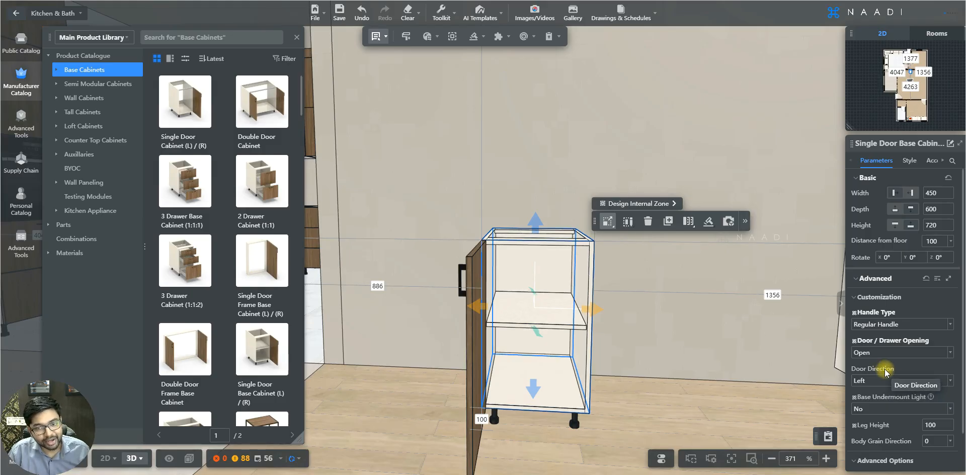
Step: Set the opened single door base cabinet's Door Direction to Right
{"action": "key", "text": "d"}
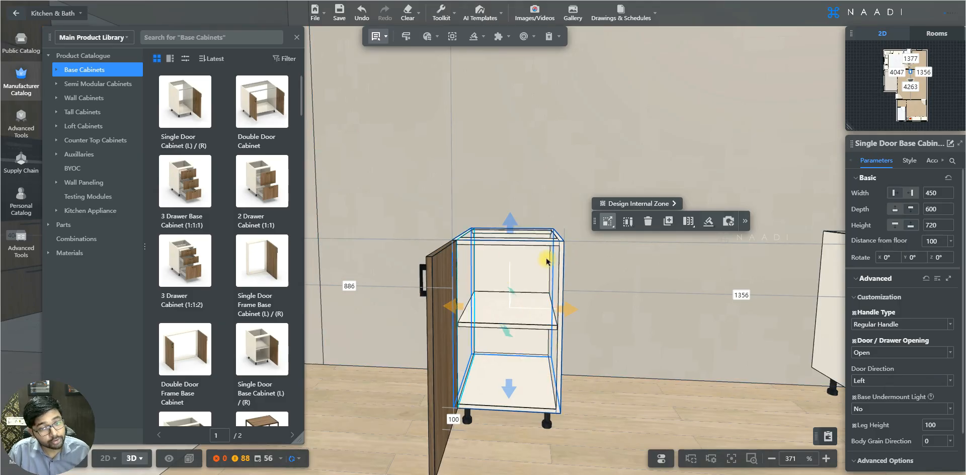
{"action": "key", "text": "a"}
{"action": "key", "text": "d"}
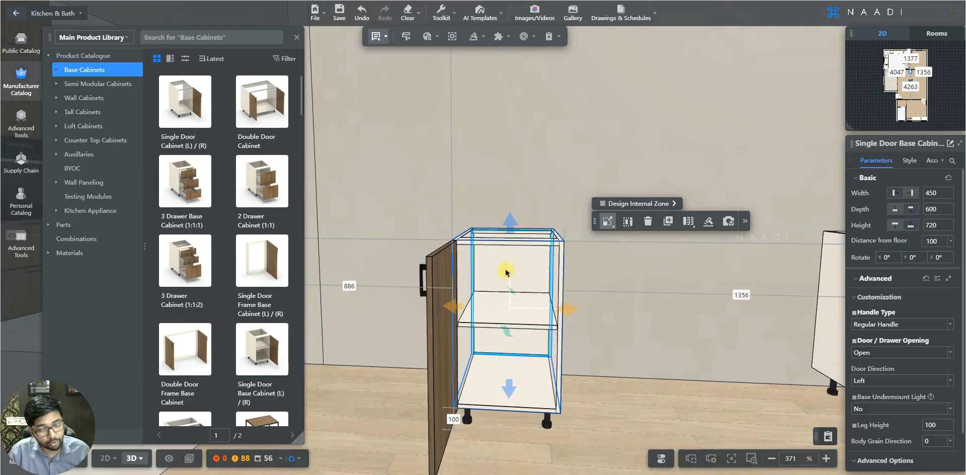
{"action": "left_click", "coordinate": [950, 380]}
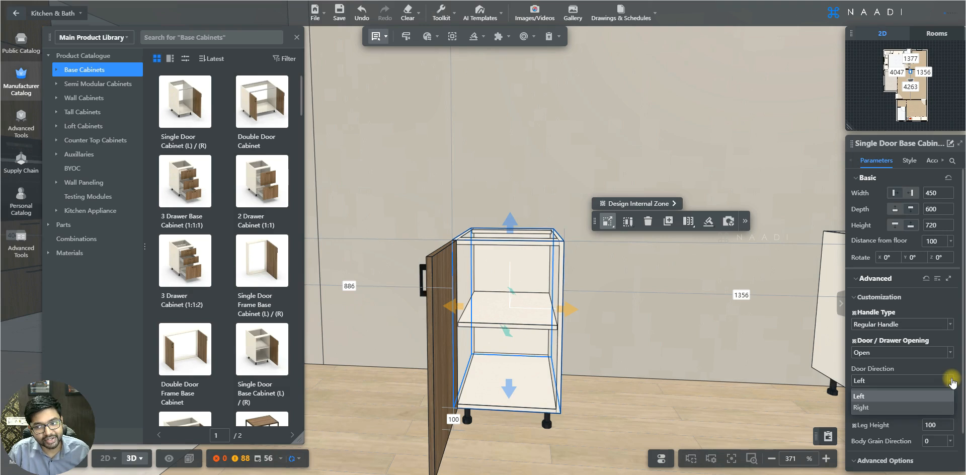
{"action": "left_click", "coordinate": [863, 407]}
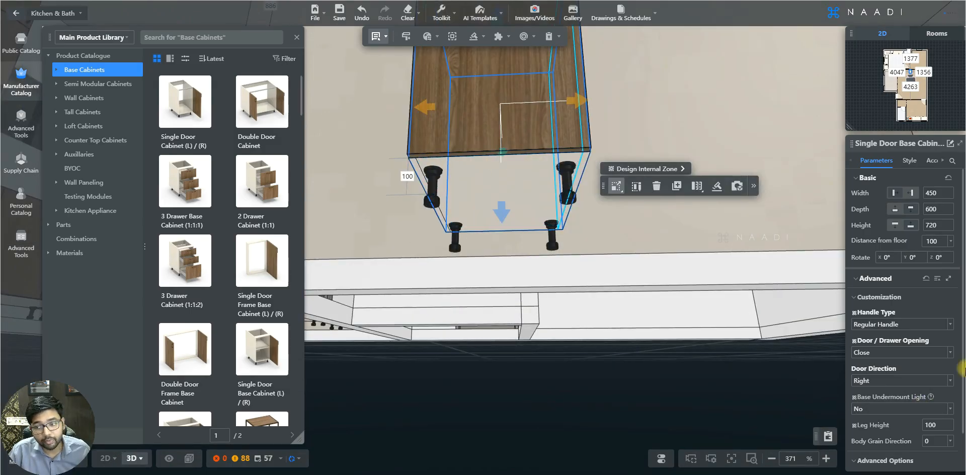
Step: Turn the base cabinet's Base Undermount Light on to Yes and view it from below
{"action": "left_click", "coordinate": [949, 410]}
{"action": "left_click", "coordinate": [857, 435]}
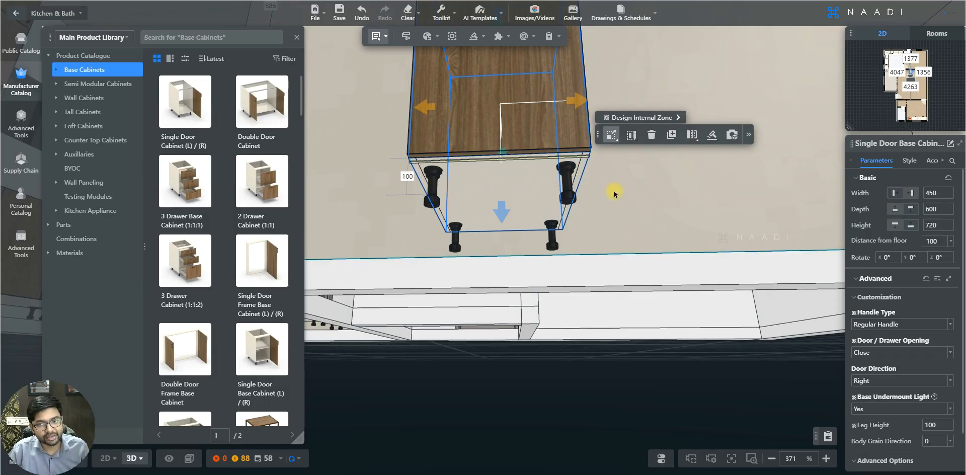
{"action": "left_click_drag", "start_coordinate": [625, 218], "coordinate": [620, 340]}
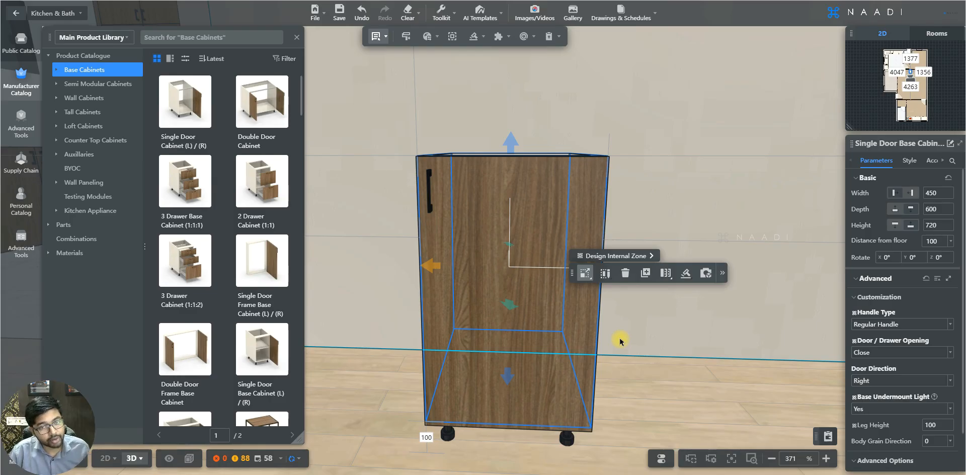
Step: Set the base cabinet's Base Undermount Light back to No
{"action": "left_click", "coordinate": [953, 411]}
{"action": "left_click", "coordinate": [925, 424]}
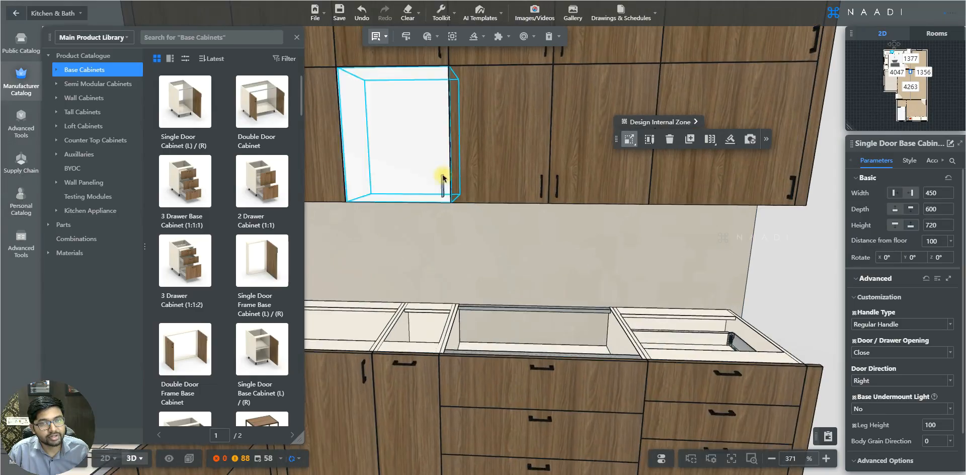
Step: Select the single door wall cabinet above the counter and set its Wall Undermount Light to Front
{"action": "left_click", "coordinate": [443, 178]}
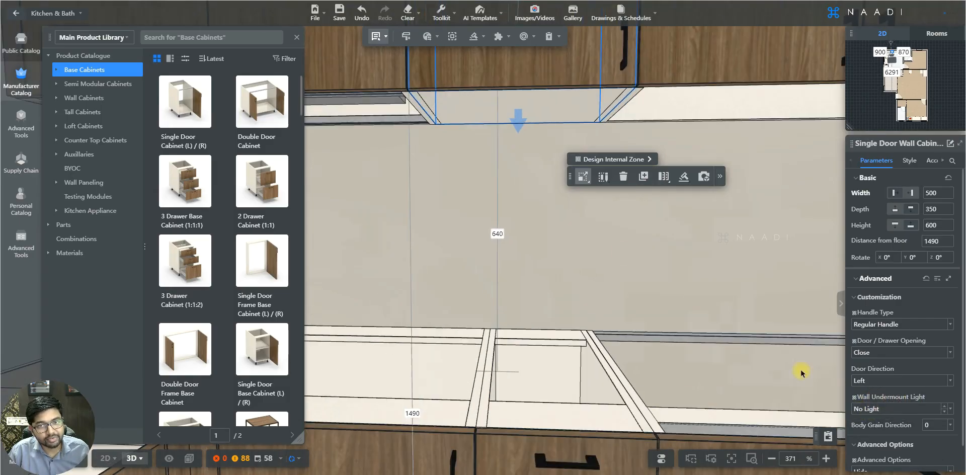
{"action": "right_click_drag", "start_coordinate": [541, 107], "coordinate": [419, 113]}
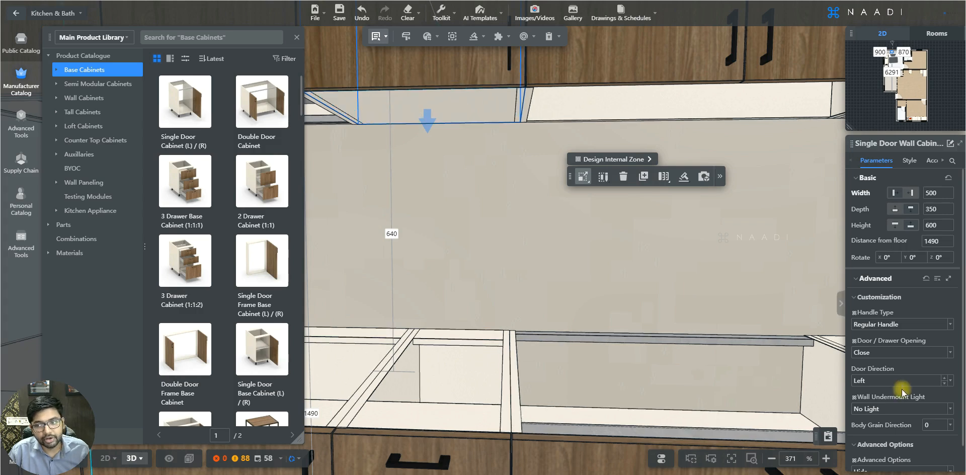
{"action": "left_click", "coordinate": [950, 409]}
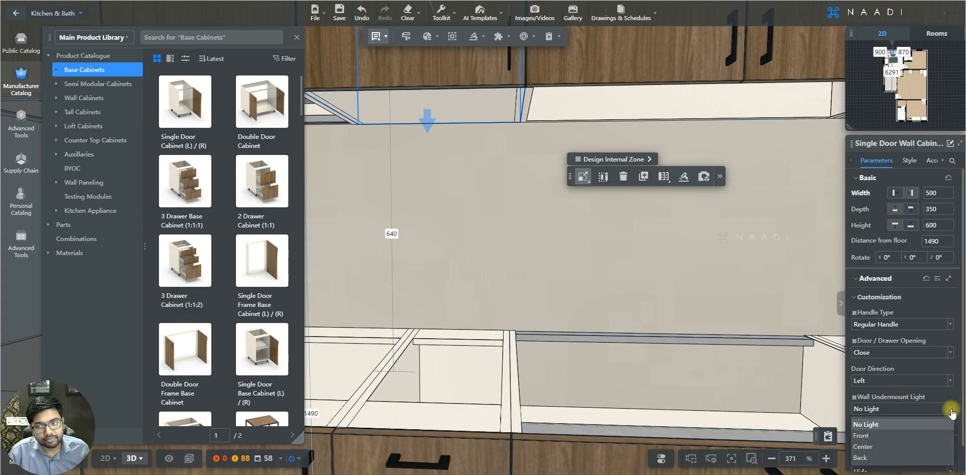
{"action": "left_click", "coordinate": [876, 437]}
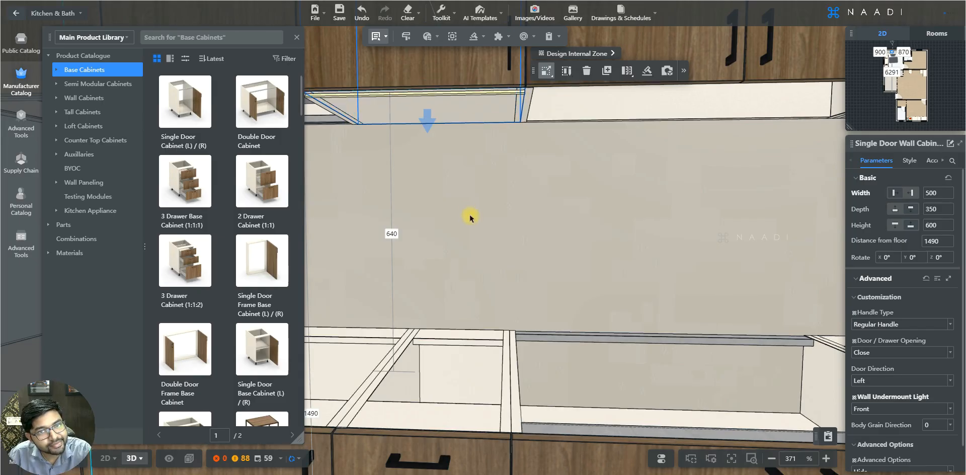
Step: Switch the wall cabinet's Wall Undermount Light to Center and then to Back
{"action": "left_click", "coordinate": [952, 411]}
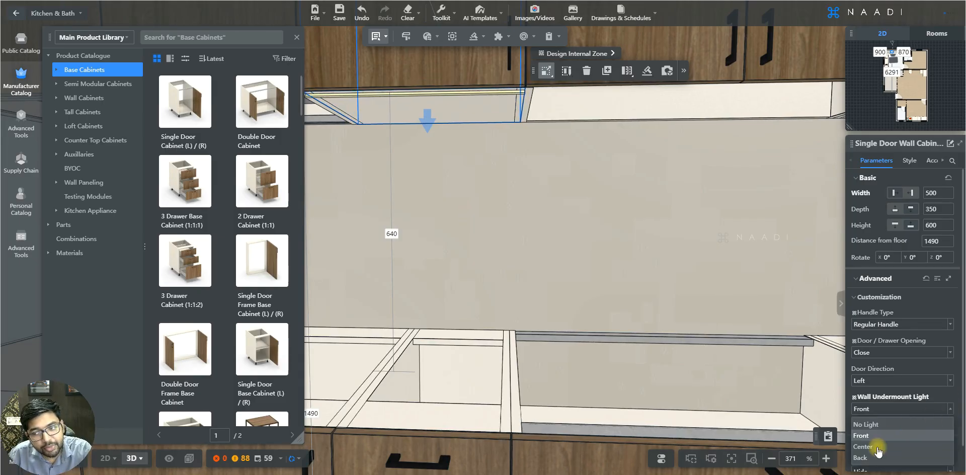
{"action": "left_click", "coordinate": [874, 448]}
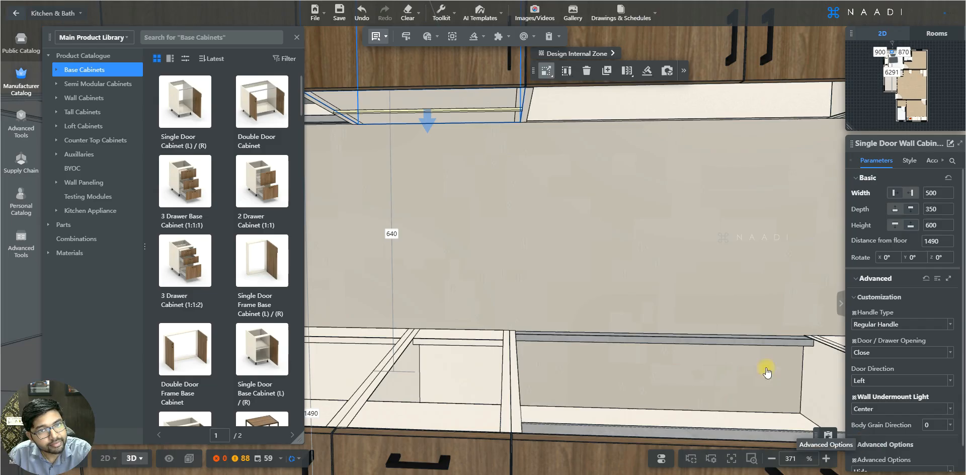
{"action": "left_click", "coordinate": [949, 409]}
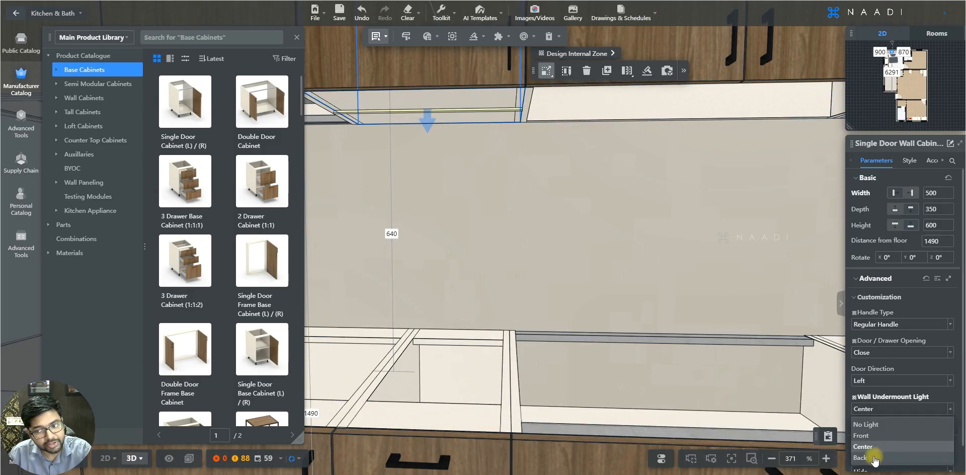
{"action": "left_click", "coordinate": [879, 458]}
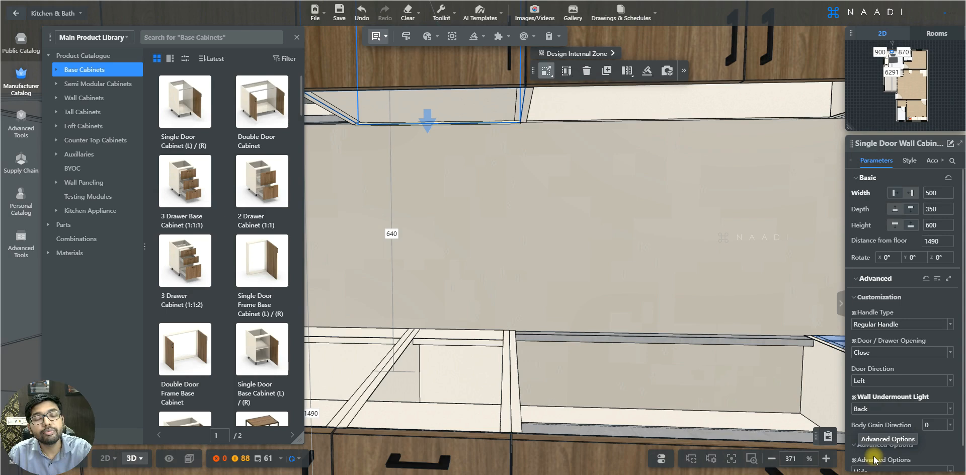
Step: Set the wall cabinet's Wall Undermount Light back to No Light and deselect it
{"action": "left_click", "coordinate": [950, 409]}
{"action": "left_click", "coordinate": [885, 425]}
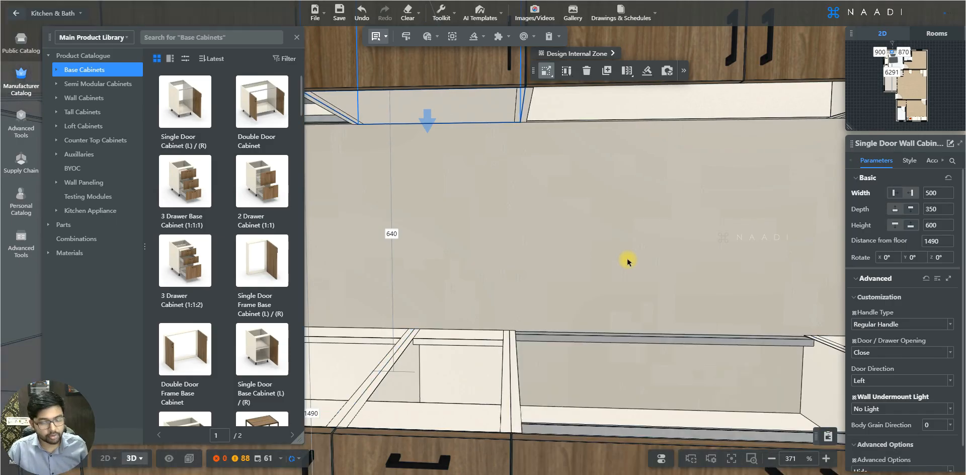
{"action": "scroll", "coordinate": [628, 261], "scroll_direction": "down", "scroll_amount": 5}
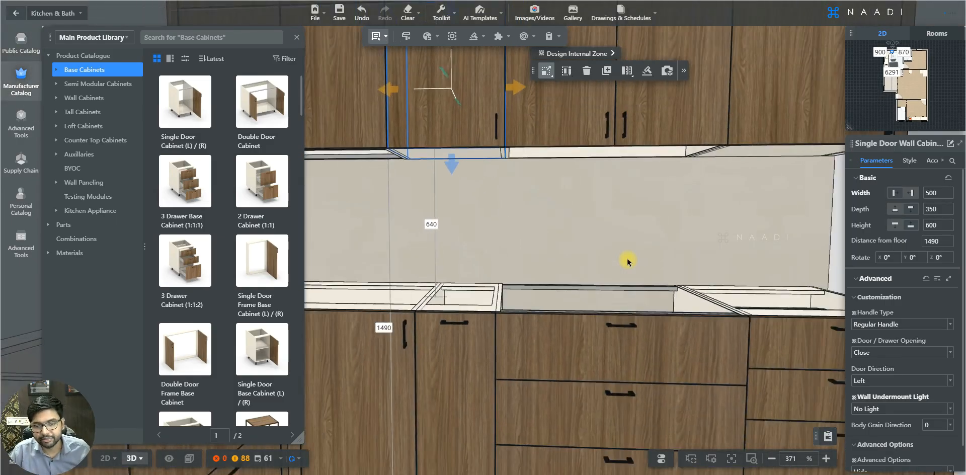
{"action": "key", "text": "Escape"}
{"action": "scroll", "coordinate": [627, 261], "scroll_direction": "down", "scroll_amount": 5}
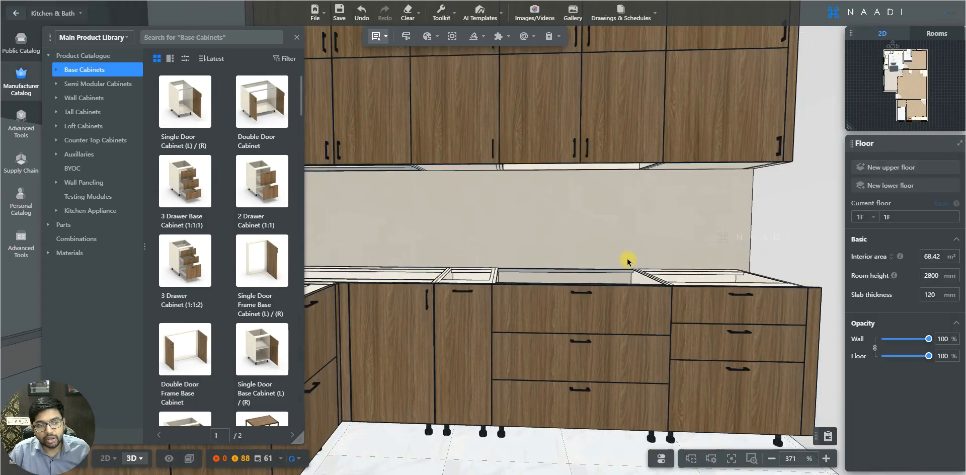
{"action": "scroll", "coordinate": [627, 261], "scroll_direction": "down", "scroll_amount": 2}
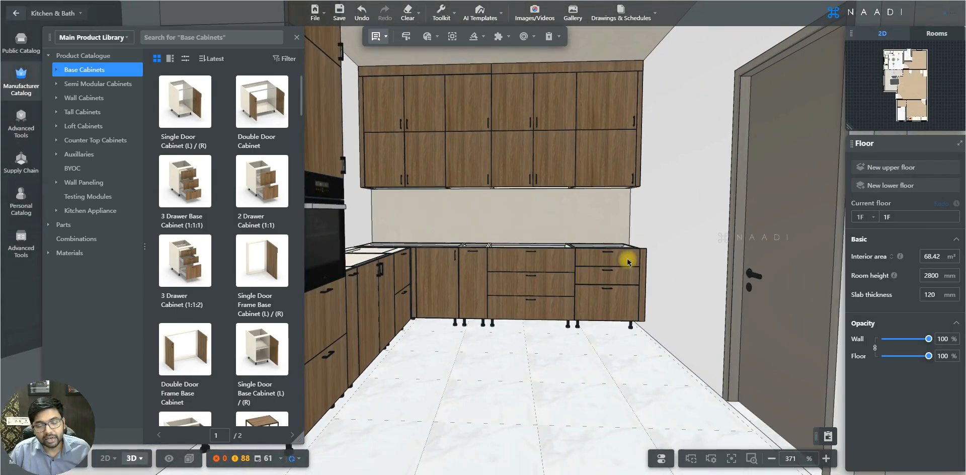
Step: Walk back to the single door base cabinet, select it, and set its Leg Height to 150
{"action": "key", "text": "d"}
{"action": "key", "text": "d"}
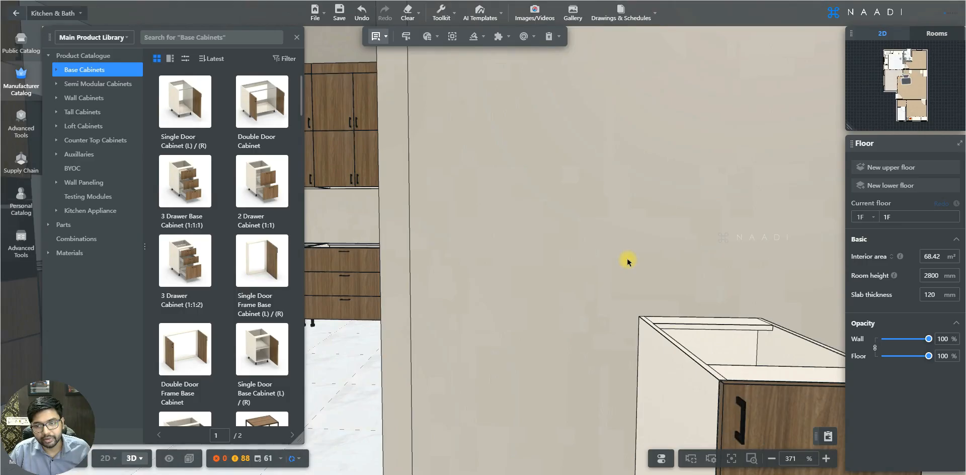
{"action": "key", "text": "e"}
{"action": "key", "text": "s"}
{"action": "key", "text": "d"}
{"action": "left_click", "coordinate": [616, 311]}
{"action": "key", "text": "d"}
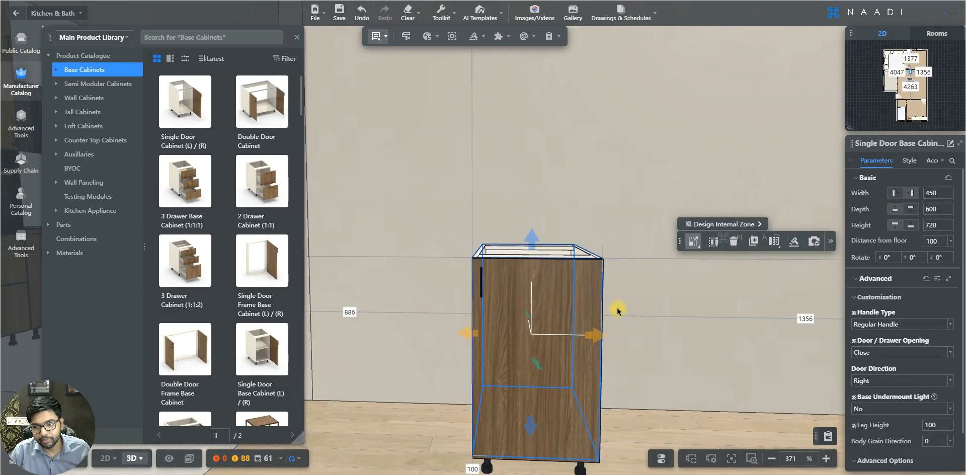
{"action": "key", "text": "e"}
{"action": "key", "text": "w"}
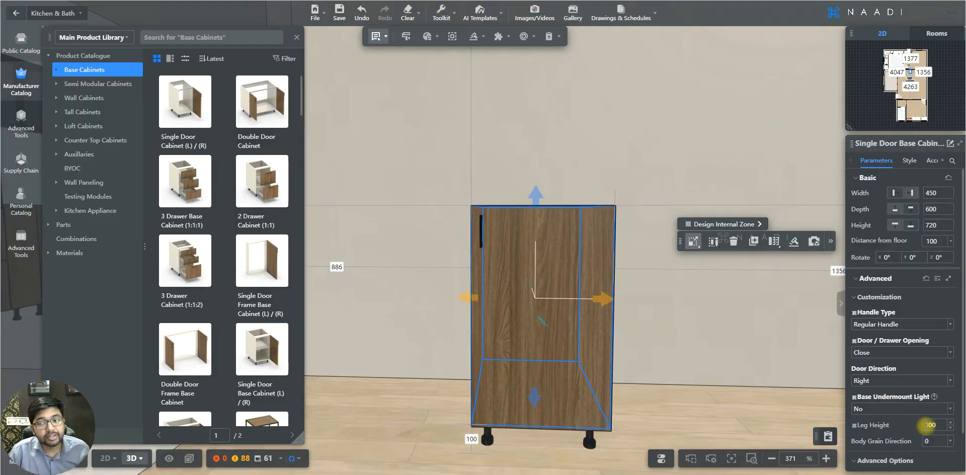
{"action": "key", "text": "d"}
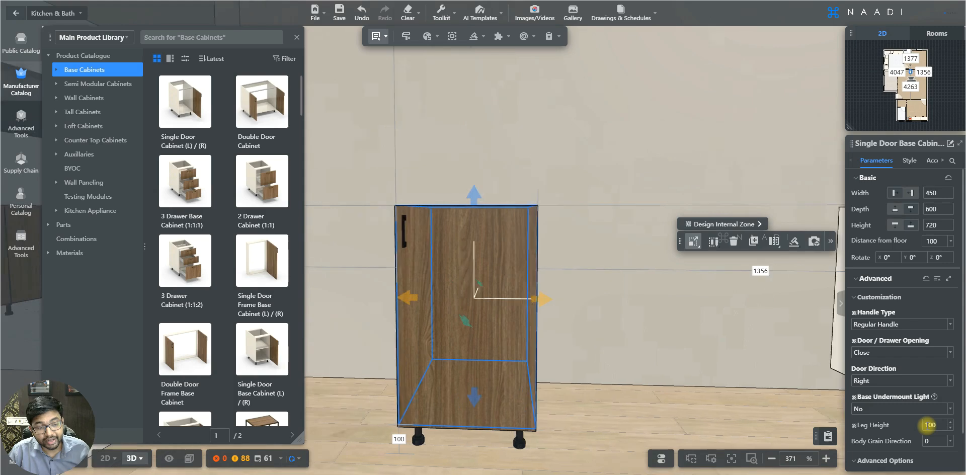
{"action": "key", "text": "a"}
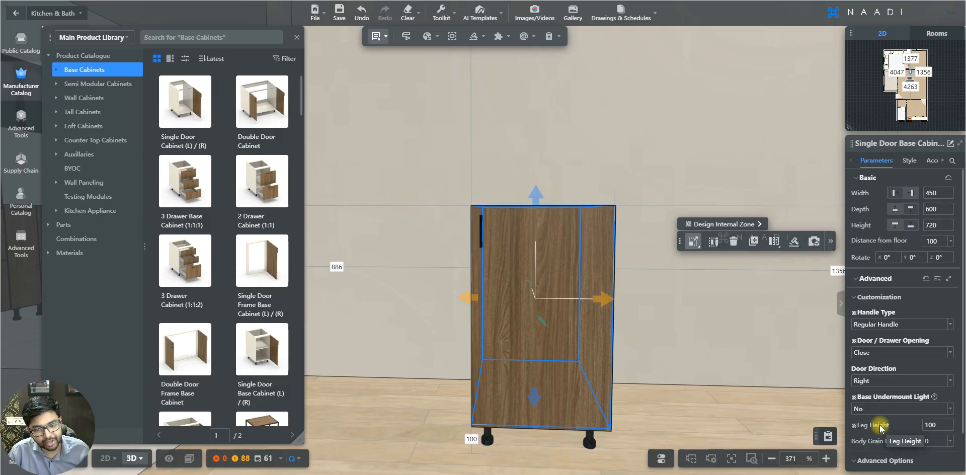
{"action": "key", "text": "e"}
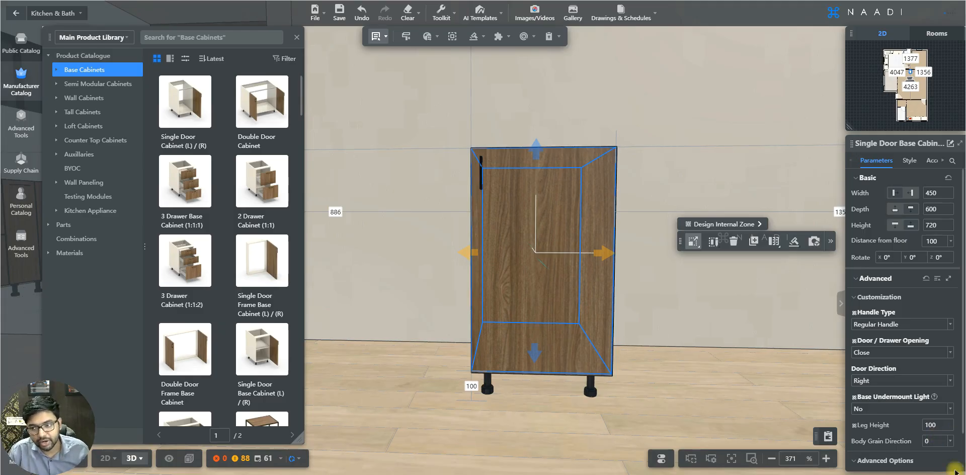
{"action": "double_click", "coordinate": [929, 425]}
{"action": "type", "text": "150"}
{"action": "key", "text": "Return"}
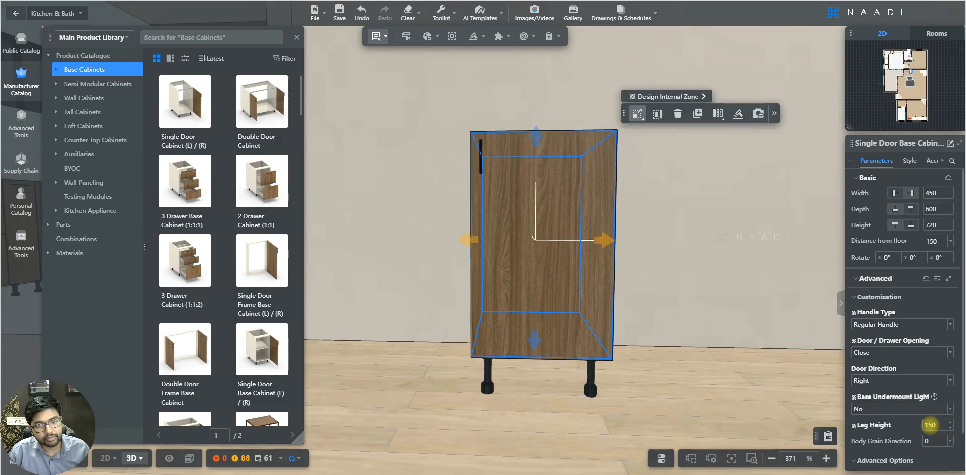
Step: Set the base cabinet's Leg Height to 200
{"action": "double_click", "coordinate": [929, 424]}
{"action": "type", "text": "200"}
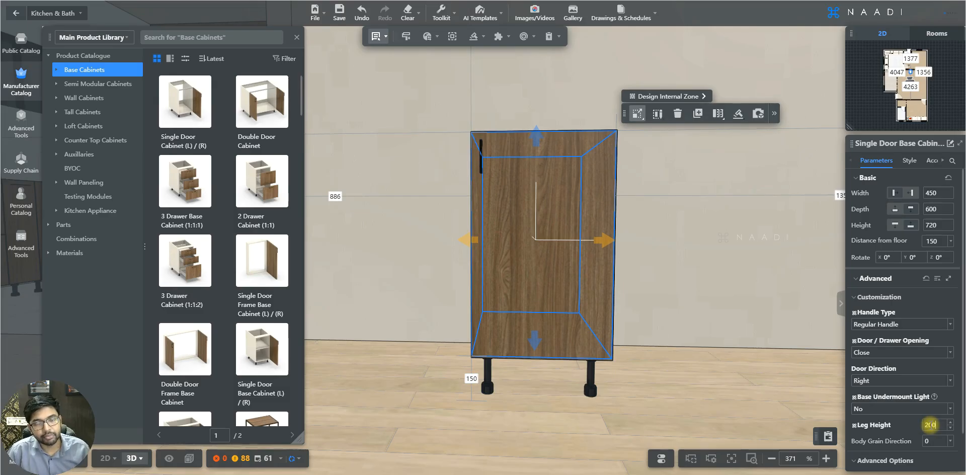
{"action": "key", "text": "Return"}
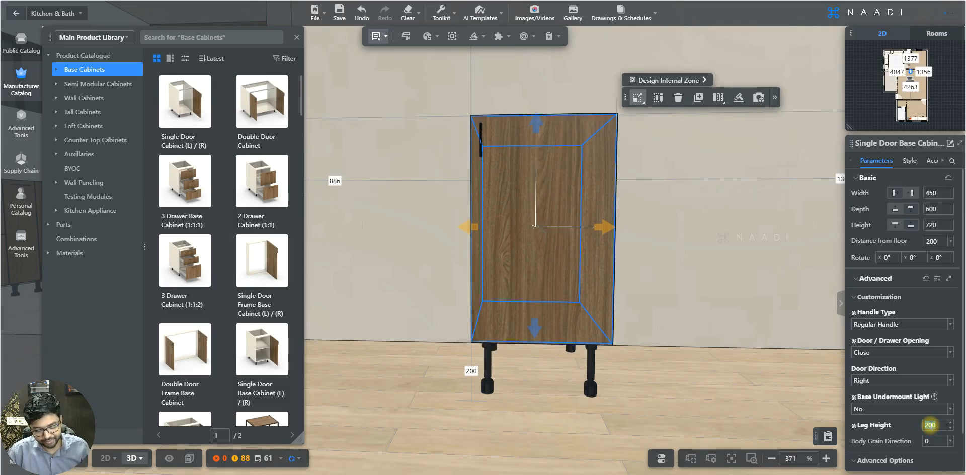
Step: Set the base cabinet's Leg Height back to 100
{"action": "double_click", "coordinate": [929, 424]}
{"action": "type", "text": "100"}
{"action": "key", "text": "Return"}
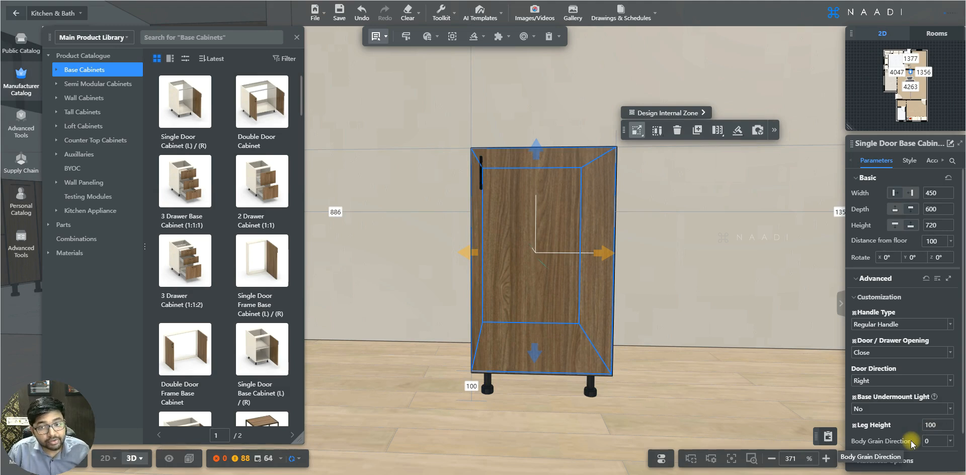
Step: Copy the cabinet door's wood material onto the cabinet's interior with the material brush
{"action": "left_click_drag", "start_coordinate": [709, 306], "coordinate": [714, 351]}
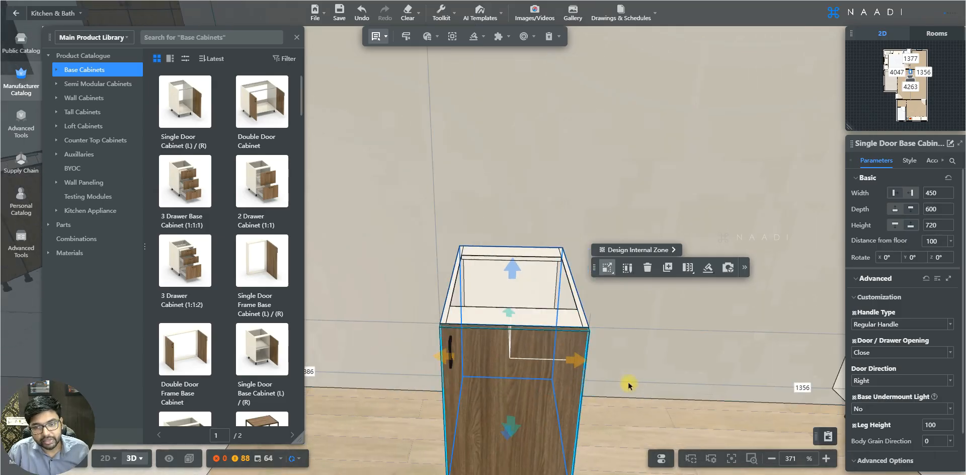
{"action": "left_click", "coordinate": [602, 384]}
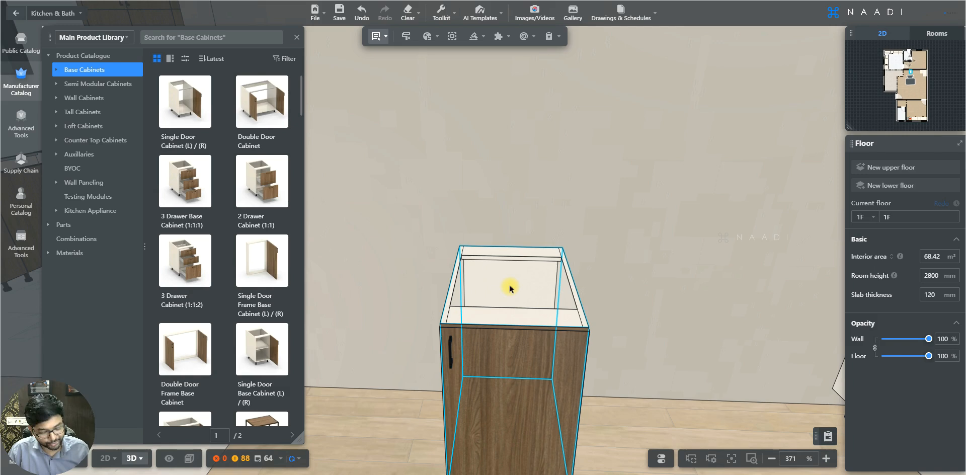
{"action": "key", "text": "m"}
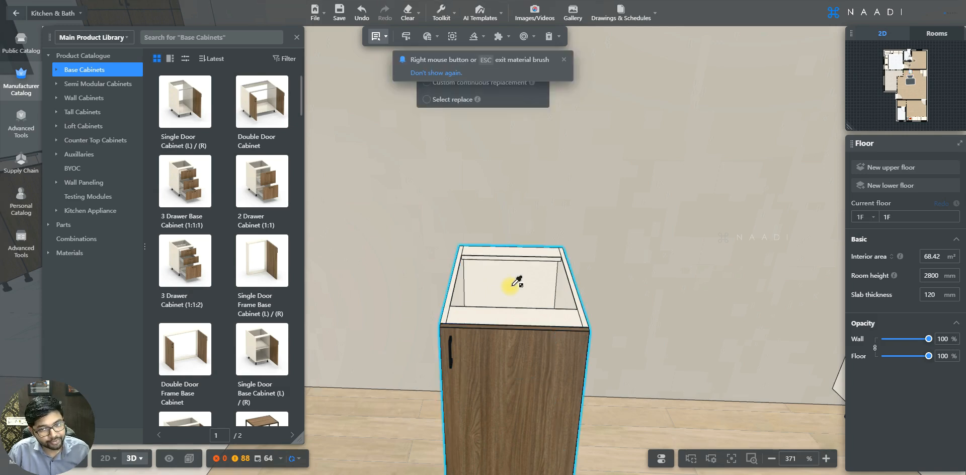
{"action": "left_click", "coordinate": [503, 353]}
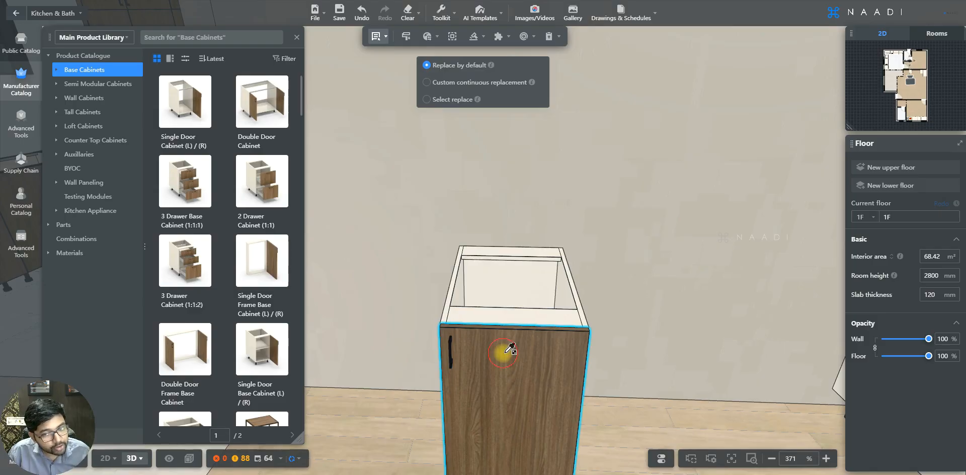
{"action": "left_click", "coordinate": [506, 316]}
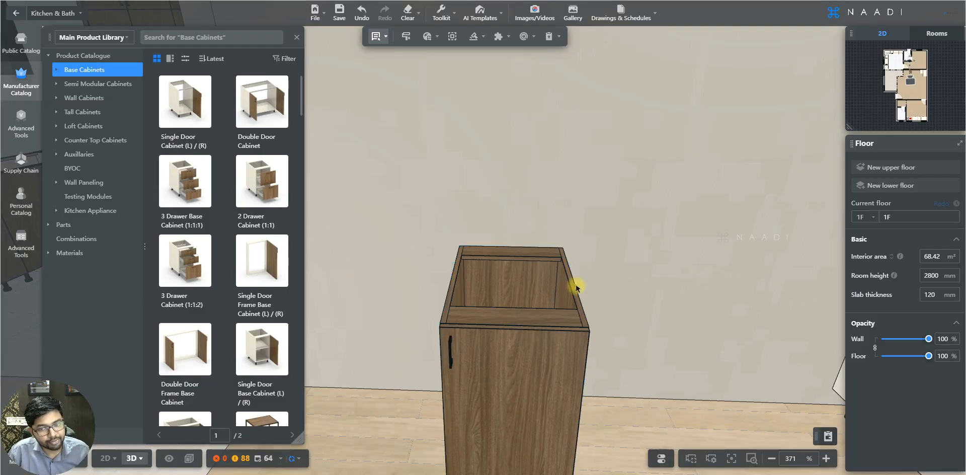
{"action": "right_click_drag", "start_coordinate": [636, 317], "coordinate": [558, 217]}
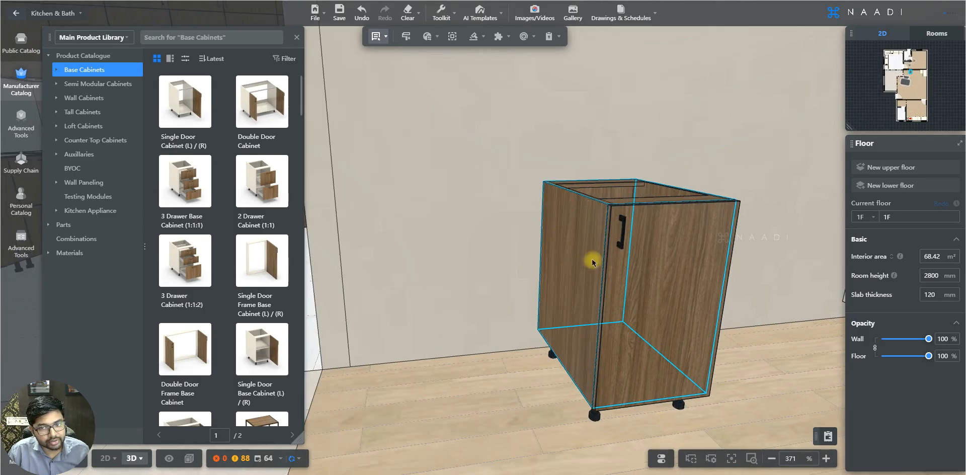
Step: Select the single door base cabinet and set its Body Grain Direction to 90
{"action": "right_click_drag", "start_coordinate": [455, 295], "coordinate": [424, 325]}
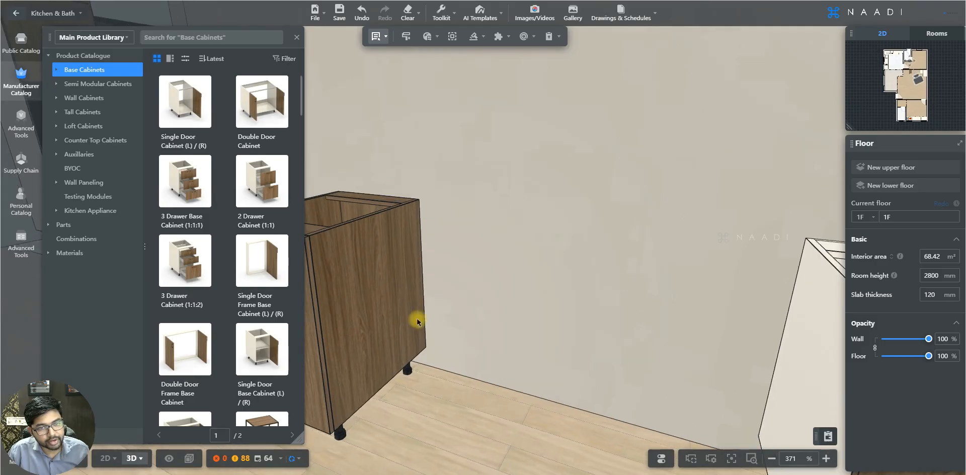
{"action": "scroll", "coordinate": [417, 322], "scroll_direction": "up", "scroll_amount": 1}
{"action": "scroll", "coordinate": [415, 295], "scroll_direction": "up", "scroll_amount": 1}
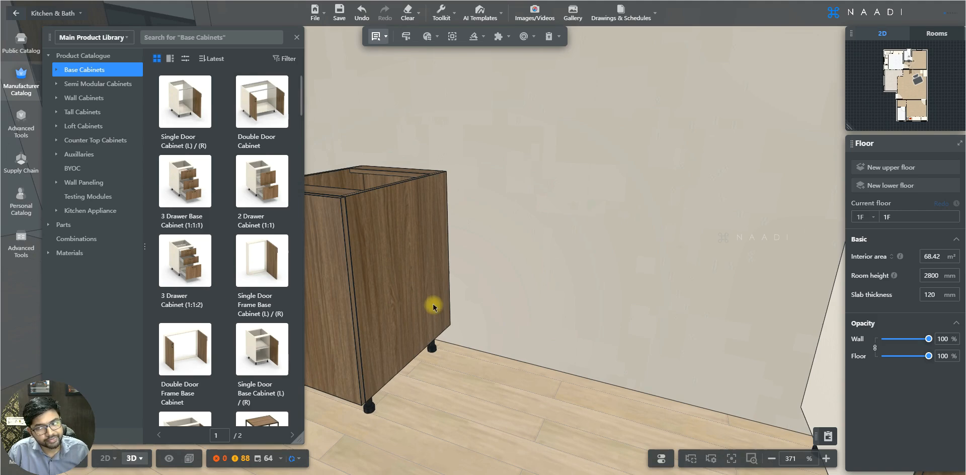
{"action": "left_click", "coordinate": [395, 238]}
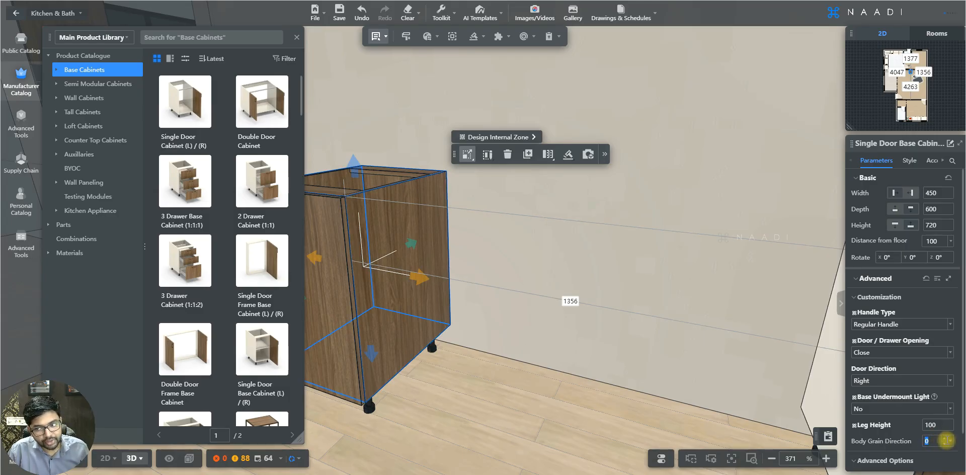
{"action": "left_click", "coordinate": [950, 441]}
{"action": "left_click", "coordinate": [932, 467]}
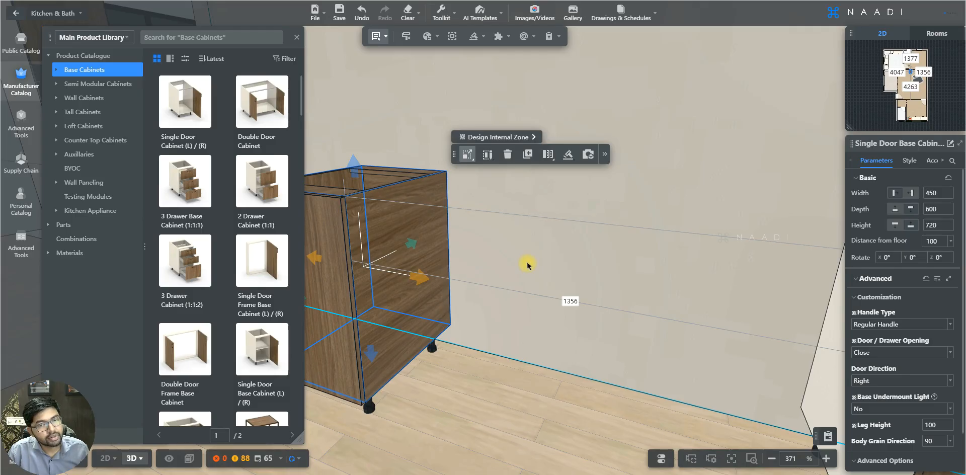
Step: Undo the last two changes to the base cabinet
{"action": "left_click_drag", "start_coordinate": [527, 265], "coordinate": [537, 266]}
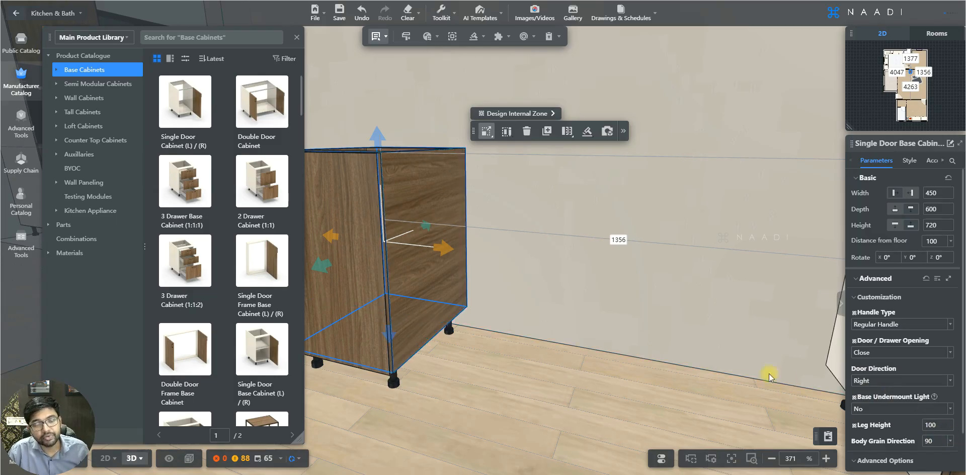
{"action": "key", "text": "ctrl+z"}
{"action": "key", "text": "ctrl+z"}
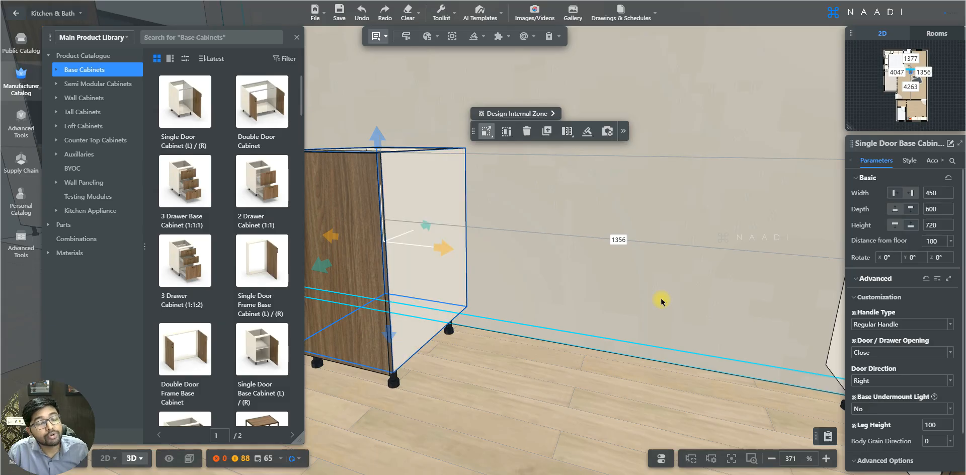
Step: Set the base cabinet's Advanced Options to Show
{"action": "right_click_drag", "start_coordinate": [579, 298], "coordinate": [619, 316]}
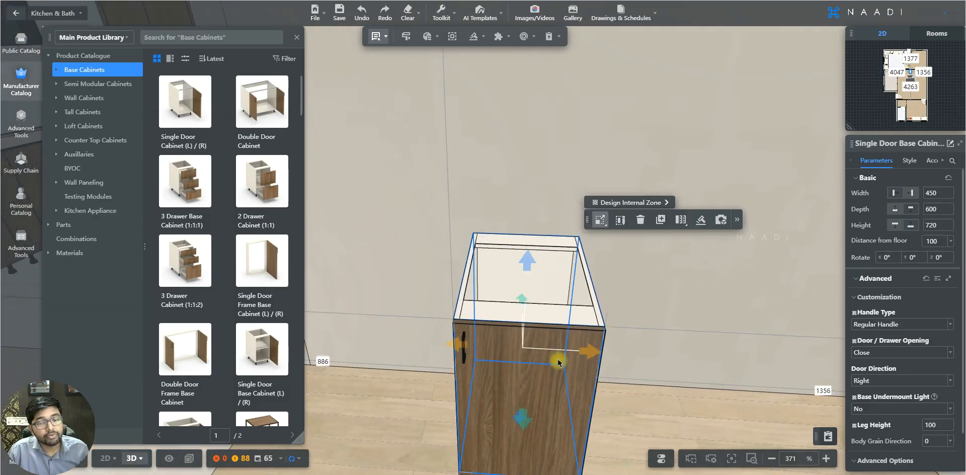
{"action": "scroll", "coordinate": [524, 353], "scroll_direction": "up", "scroll_amount": 3}
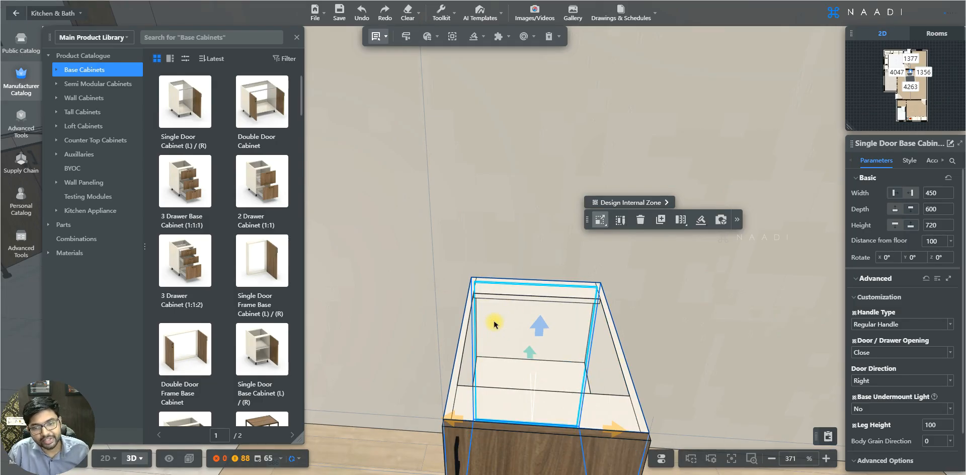
{"action": "scroll", "coordinate": [494, 324], "scroll_direction": "down", "scroll_amount": 3}
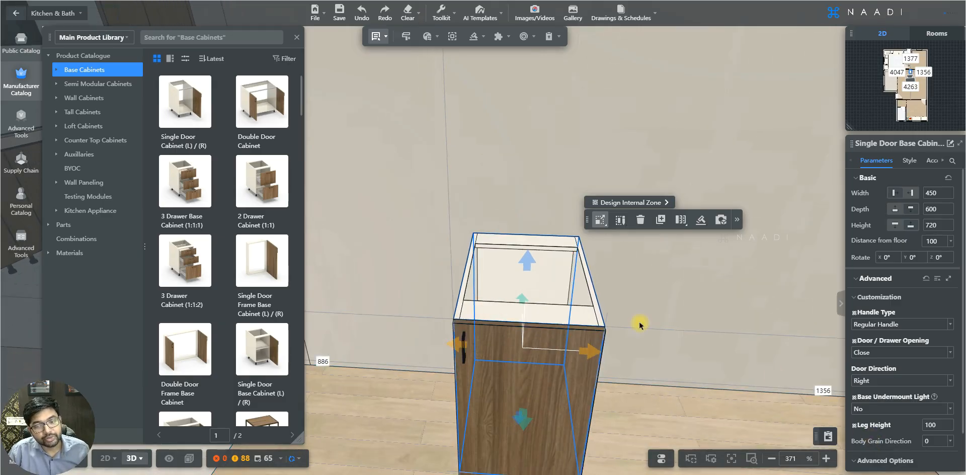
{"action": "left_click_drag", "start_coordinate": [638, 313], "coordinate": [641, 315]}
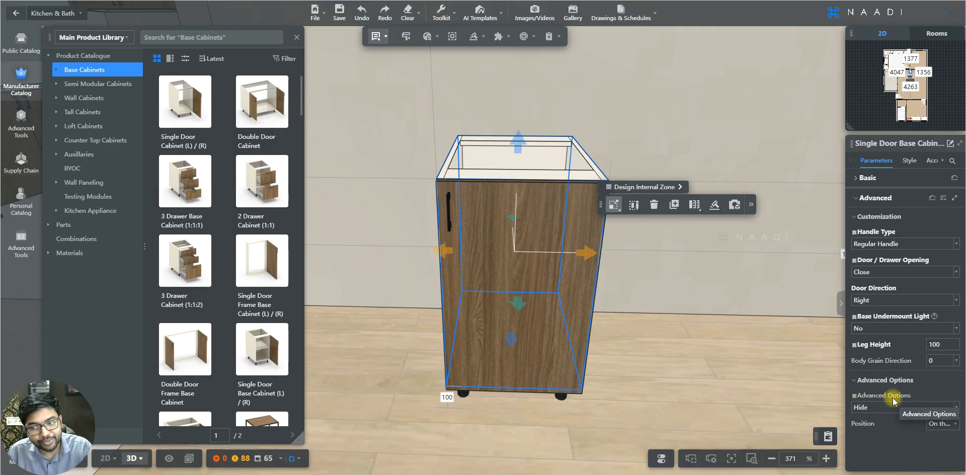
{"action": "left_click", "coordinate": [956, 408]}
{"action": "left_click", "coordinate": [867, 433]}
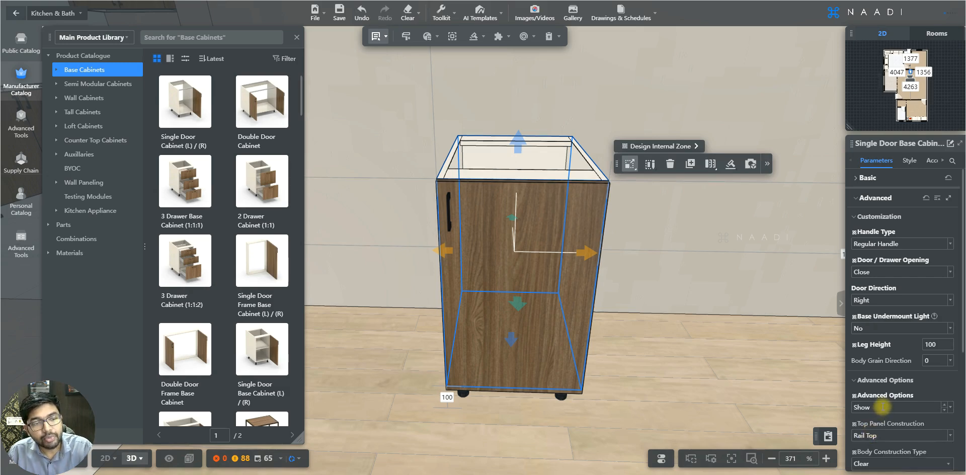
Step: Switch the Top Panel Construction to Full Top and then back to Rail Top
{"action": "scroll", "coordinate": [881, 407], "scroll_direction": "down", "scroll_amount": 5}
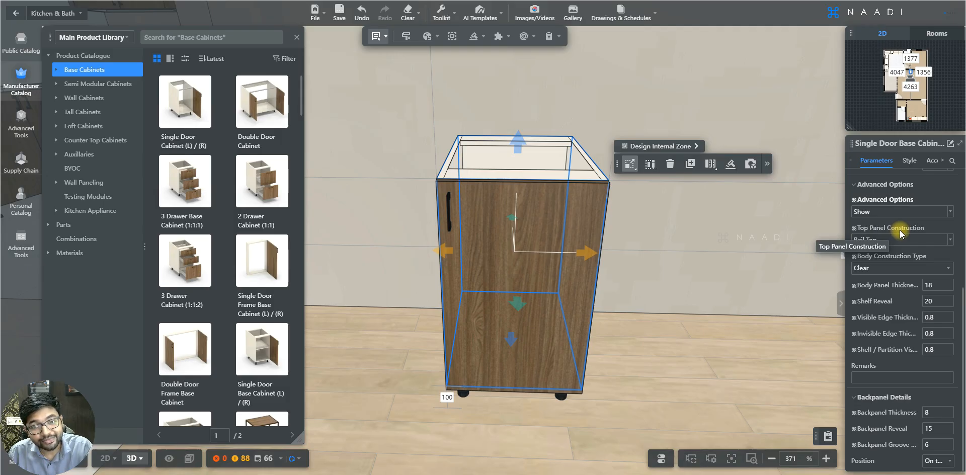
{"action": "left_click_drag", "start_coordinate": [715, 278], "coordinate": [717, 287]}
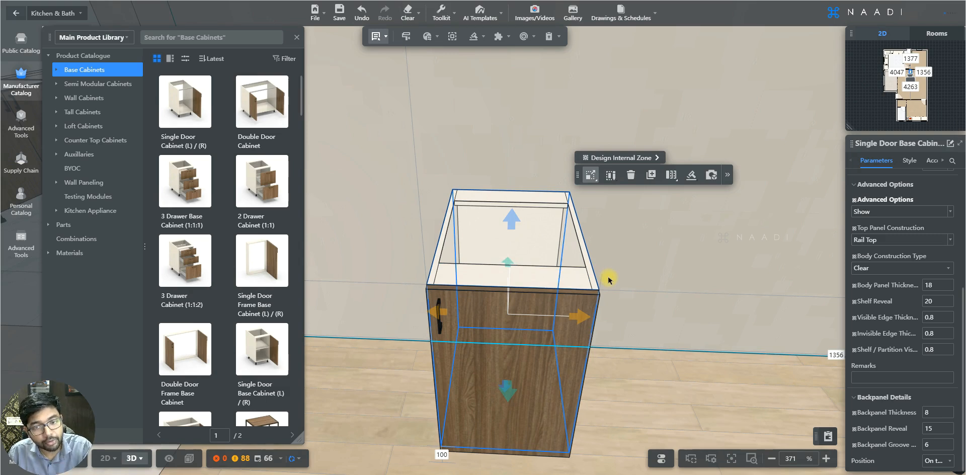
{"action": "left_click", "coordinate": [951, 240]}
{"action": "left_click", "coordinate": [888, 267]}
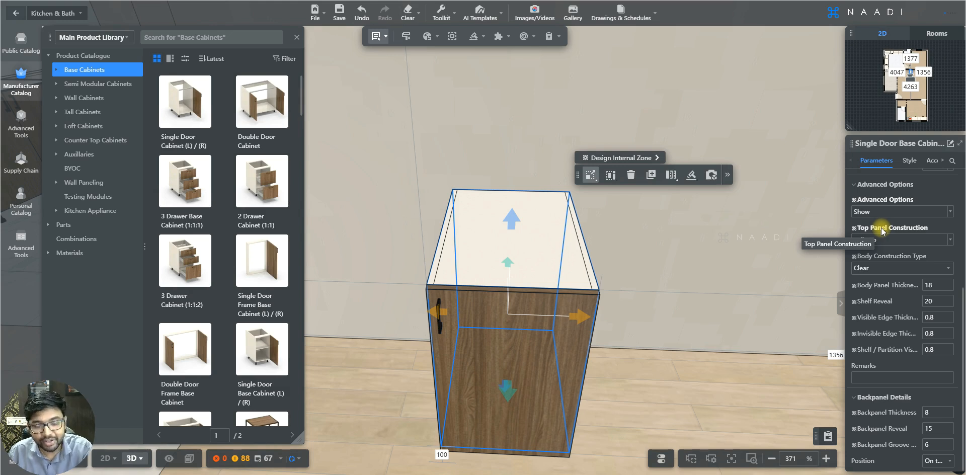
{"action": "left_click", "coordinate": [948, 241]}
{"action": "left_click", "coordinate": [900, 255]}
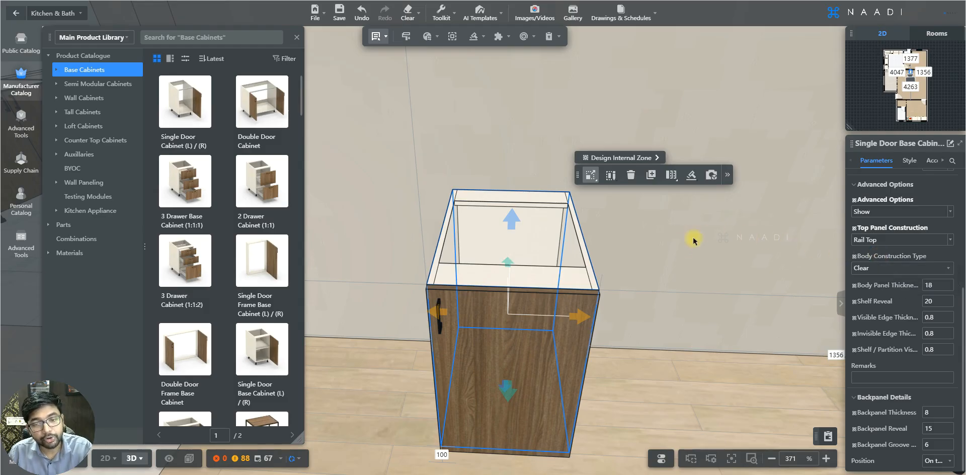
Step: Set the base cabinet's Body Construction Type to Top Onset
{"action": "left_click_drag", "start_coordinate": [668, 257], "coordinate": [559, 243]}
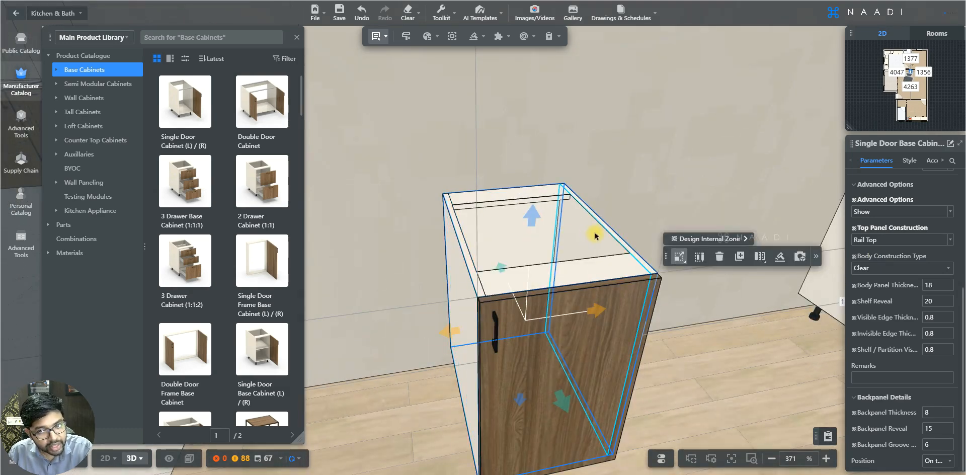
{"action": "mouse_move", "coordinate": [390, 286]}
{"action": "left_mouse_down"}
{"action": "mouse_move", "coordinate": [412, 253]}
{"action": "mouse_move", "coordinate": [392, 284]}
{"action": "left_mouse_up"}
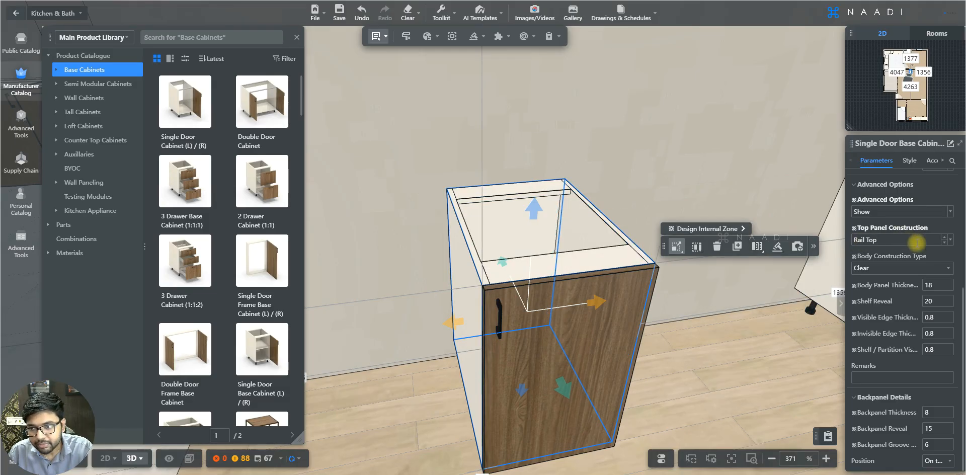
{"action": "left_click", "coordinate": [946, 270]}
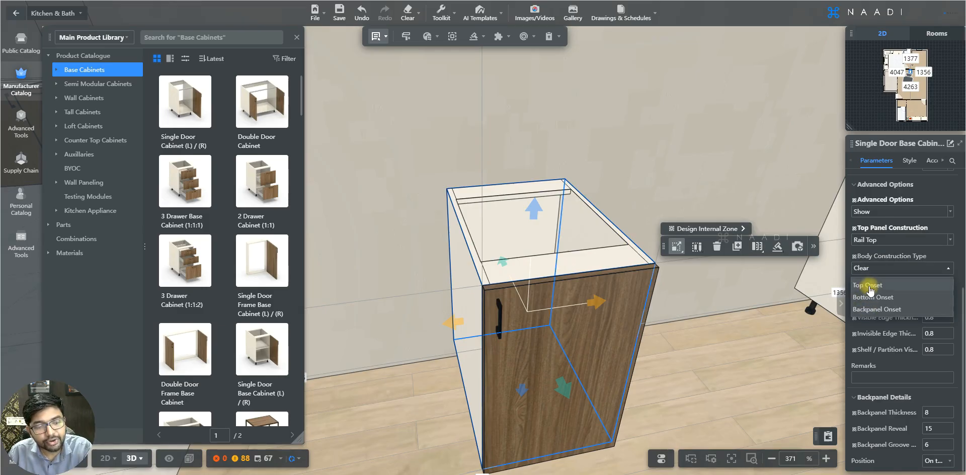
{"action": "left_click", "coordinate": [897, 287]}
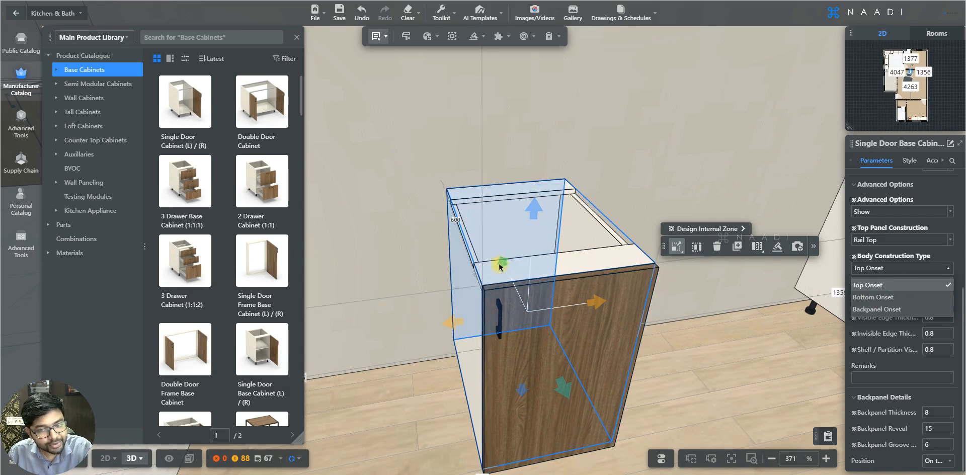
Step: Add Bottom Onset to the base cabinet's Body Construction Type
{"action": "mouse_move", "coordinate": [416, 251]}
{"action": "left_mouse_down"}
{"action": "mouse_move", "coordinate": [435, 248]}
{"action": "mouse_move", "coordinate": [428, 244]}
{"action": "left_mouse_up"}
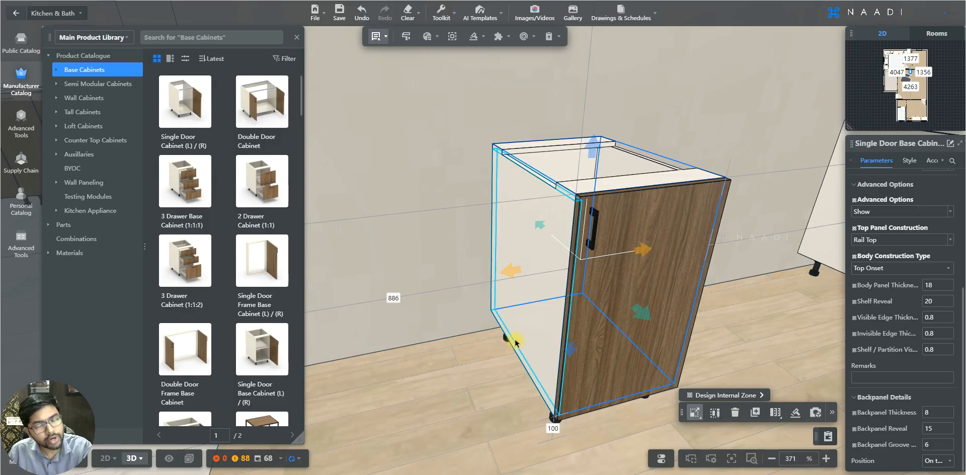
{"action": "left_click", "coordinate": [946, 268]}
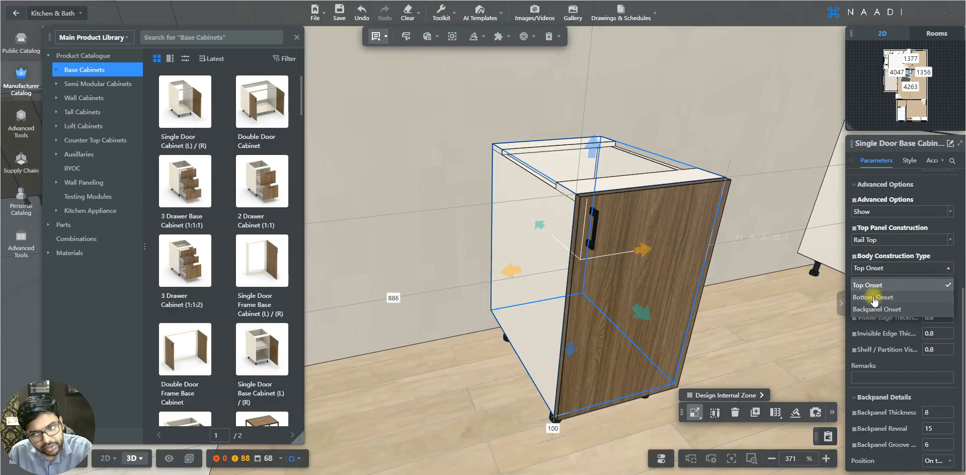
{"action": "left_click", "coordinate": [902, 297]}
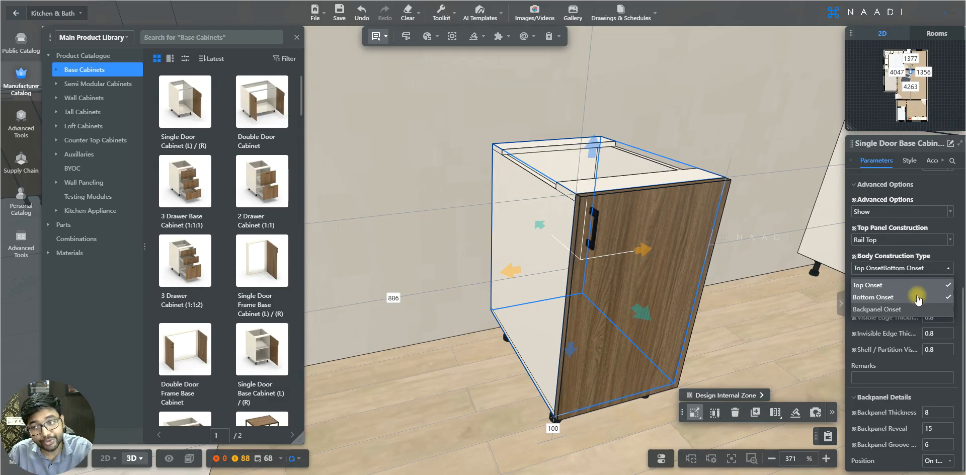
{"action": "left_click", "coordinate": [456, 248]}
{"action": "left_click_drag", "start_coordinate": [455, 248], "coordinate": [462, 239]}
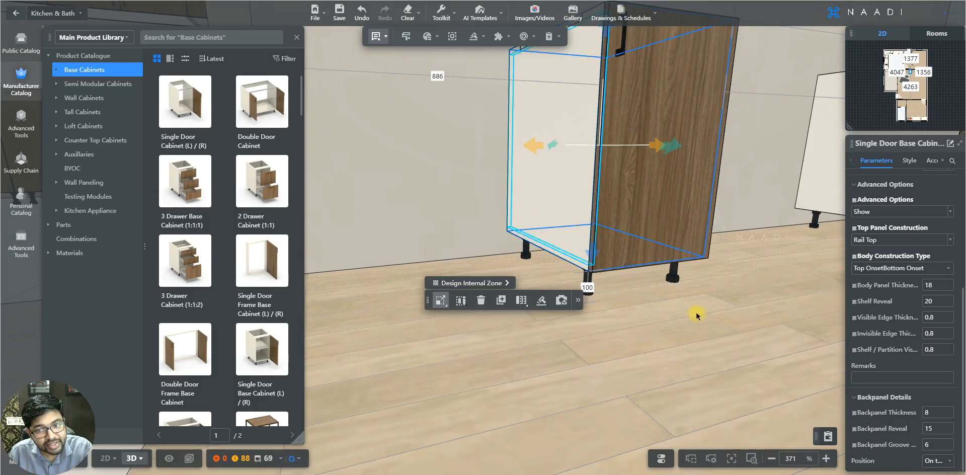
{"action": "mouse_move", "coordinate": [697, 312]}
{"action": "left_mouse_down"}
{"action": "mouse_move", "coordinate": [642, 315]}
{"action": "mouse_move", "coordinate": [694, 328]}
{"action": "left_mouse_up"}
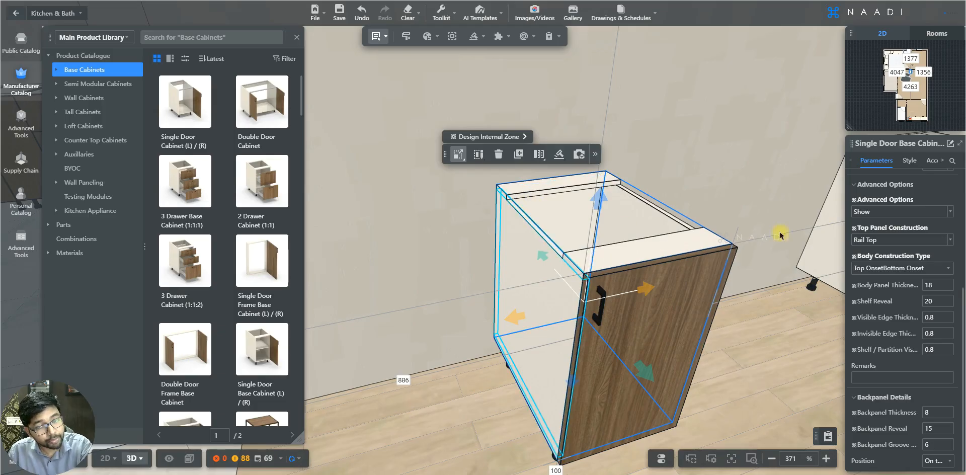
Step: Add Backpanel Onset to the base cabinet's Body Construction Type
{"action": "left_click", "coordinate": [943, 268]}
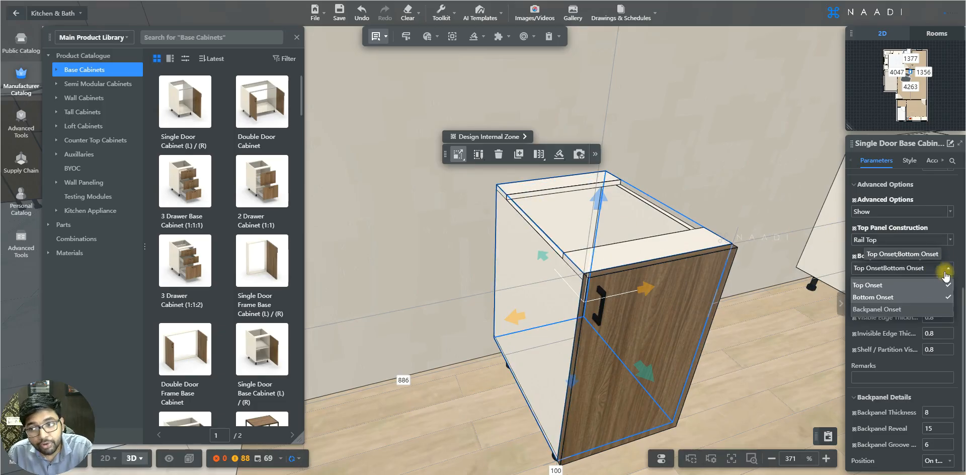
{"action": "left_click", "coordinate": [897, 309]}
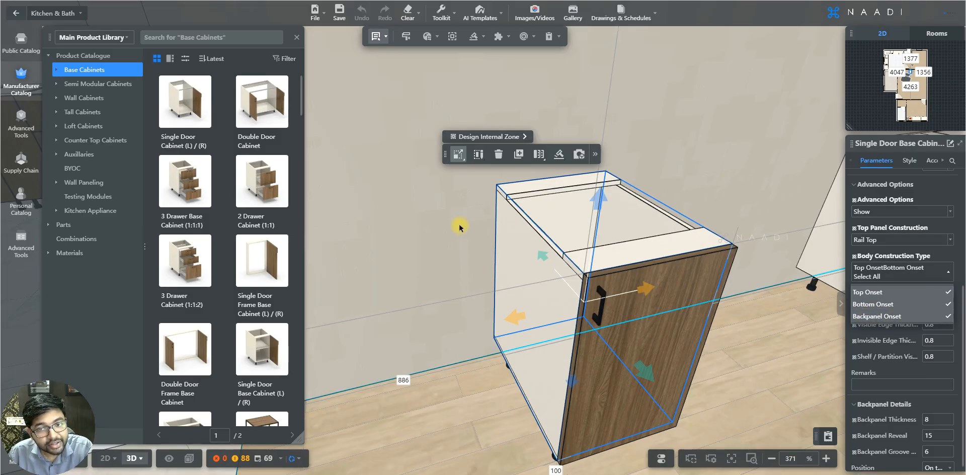
{"action": "left_click", "coordinate": [462, 227]}
{"action": "left_click", "coordinate": [511, 211]}
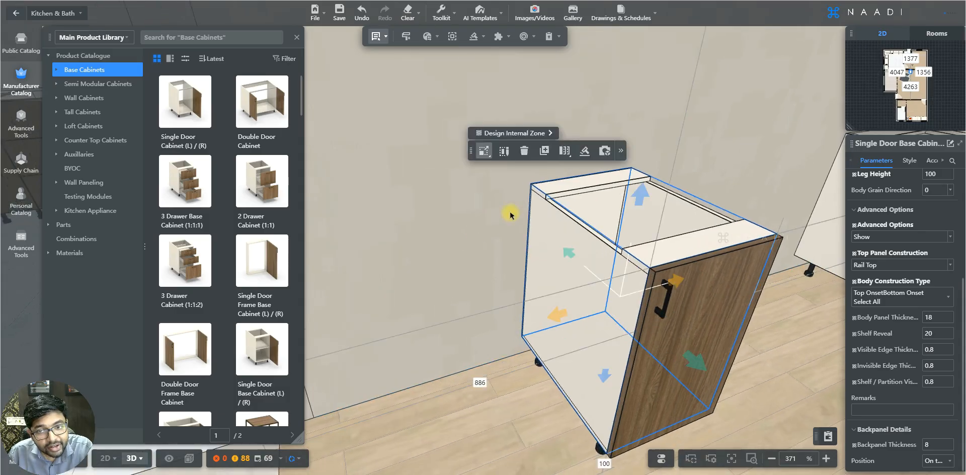
Step: Deselect all onset options so the Body Construction Type returns to Clear
{"action": "scroll", "coordinate": [556, 179], "scroll_direction": "up", "scroll_amount": 4}
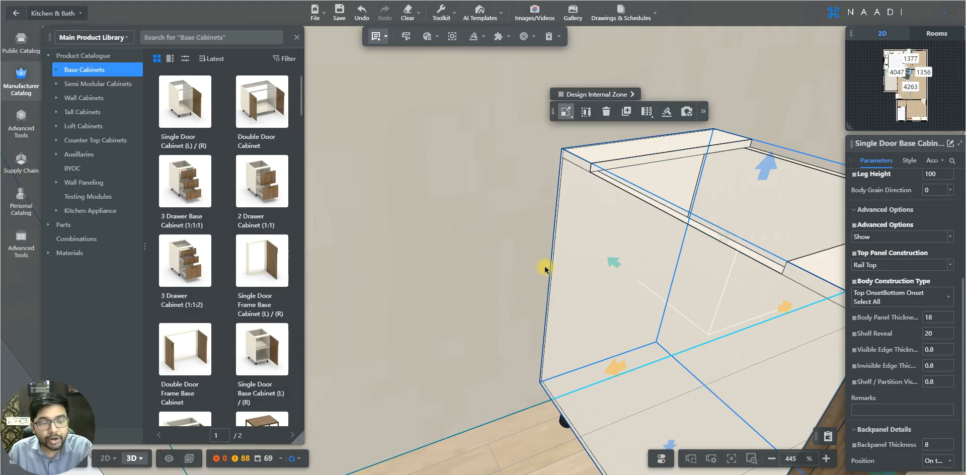
{"action": "mouse_move", "coordinate": [498, 270]}
{"action": "left_mouse_down"}
{"action": "mouse_move", "coordinate": [483, 270]}
{"action": "mouse_move", "coordinate": [502, 269]}
{"action": "left_mouse_up"}
{"action": "left_click", "coordinate": [503, 269]}
{"action": "scroll", "coordinate": [503, 269], "scroll_direction": "down", "scroll_amount": 2}
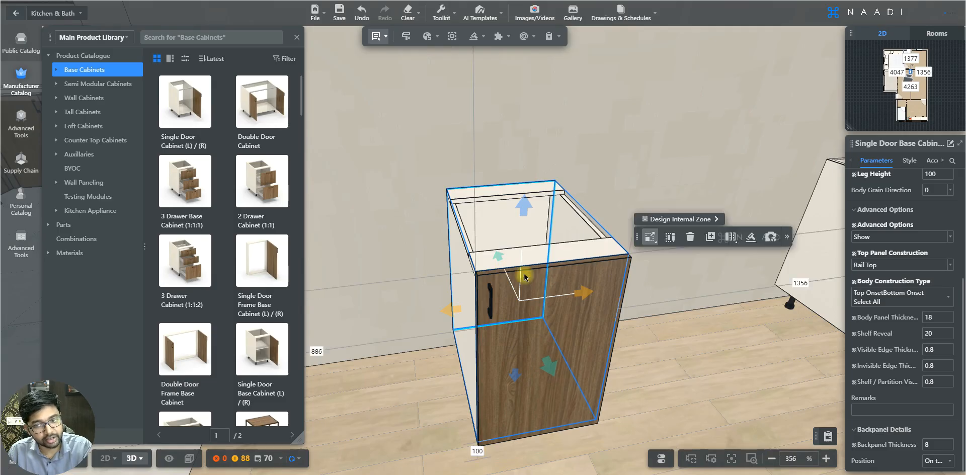
{"action": "left_click_drag", "start_coordinate": [647, 339], "coordinate": [646, 337]}
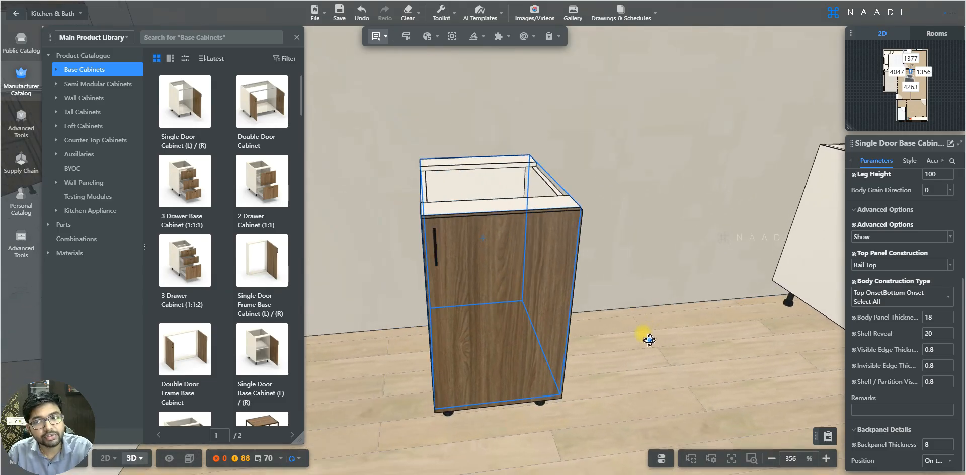
{"action": "left_click", "coordinate": [943, 299]}
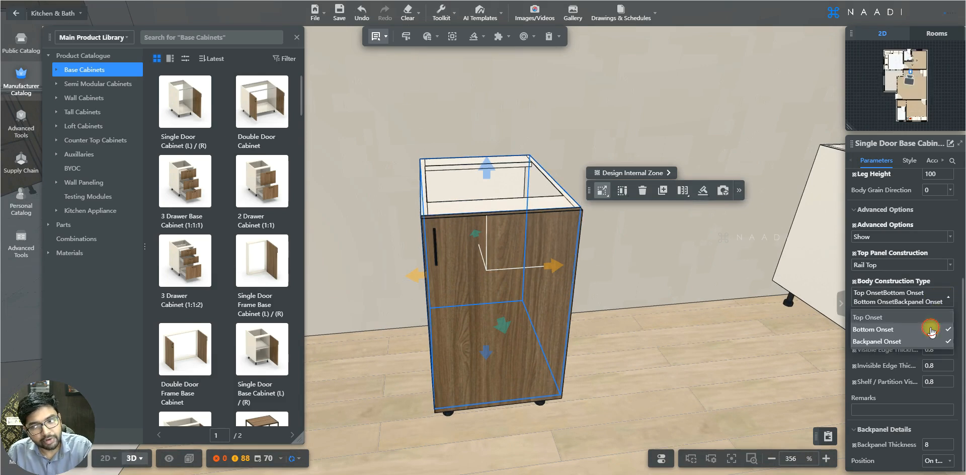
{"action": "left_click", "coordinate": [928, 332]}
{"action": "left_click", "coordinate": [926, 341]}
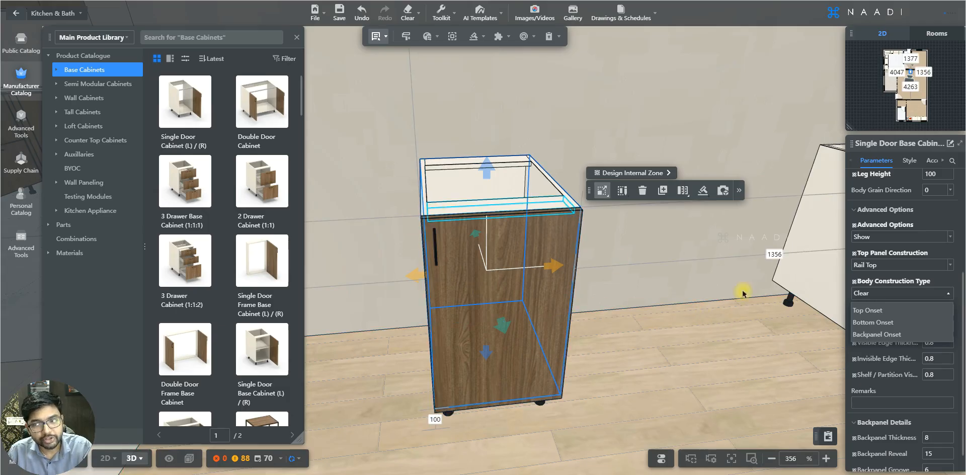
{"action": "left_click", "coordinate": [945, 300]}
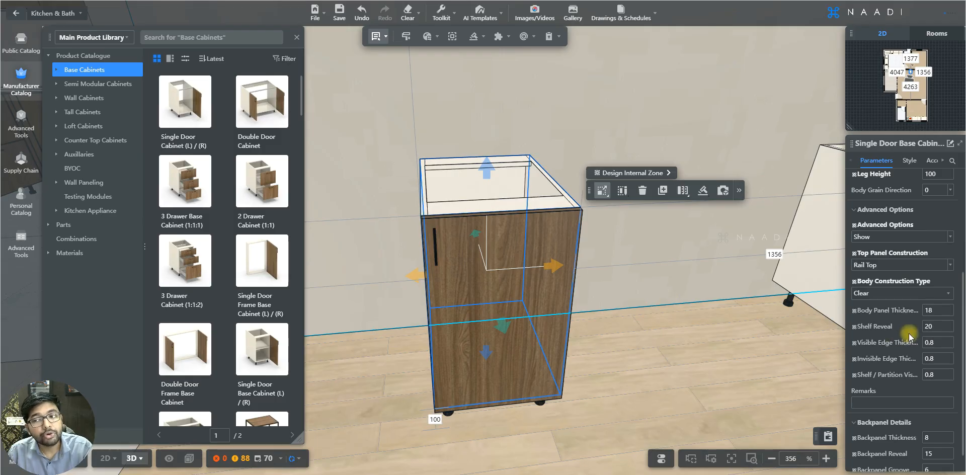
Step: Set the base cabinet's Body Panel Thickness to 20
{"action": "left_click_drag", "start_coordinate": [623, 304], "coordinate": [596, 318]}
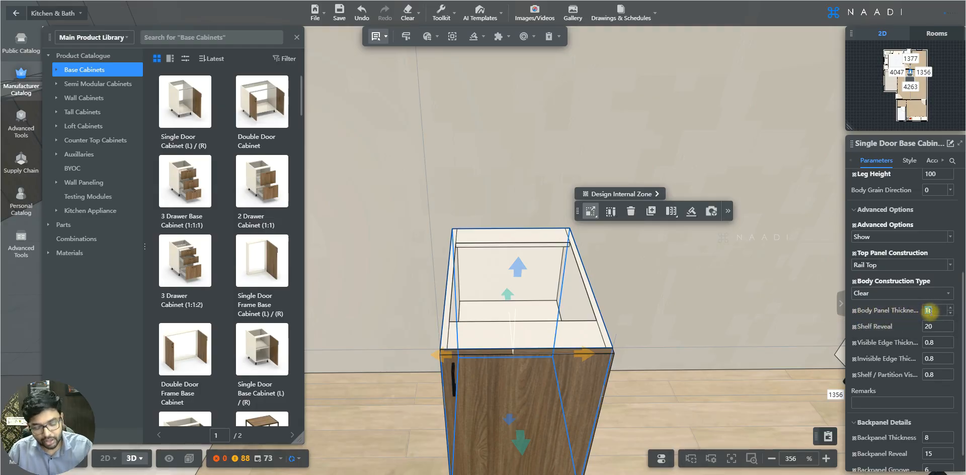
{"action": "key", "text": "Return"}
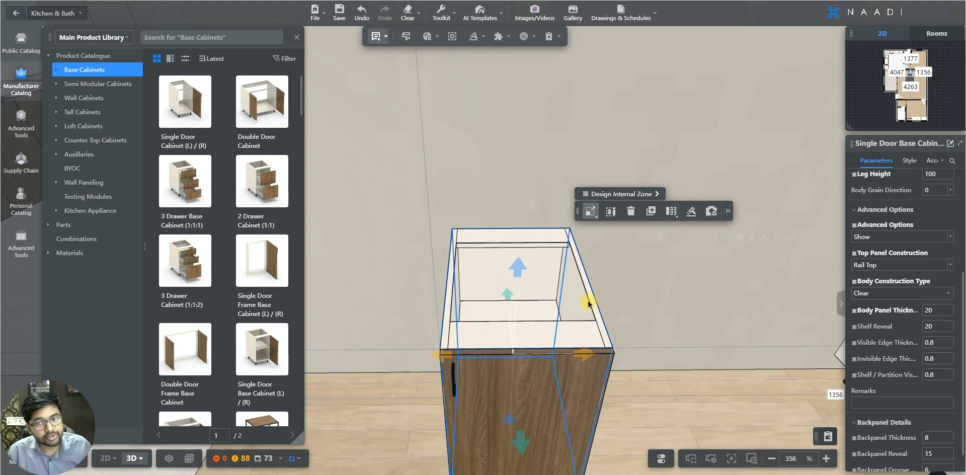
Step: Set the base cabinet's Body Panel Thickness to 50
{"action": "left_click", "coordinate": [928, 310]}
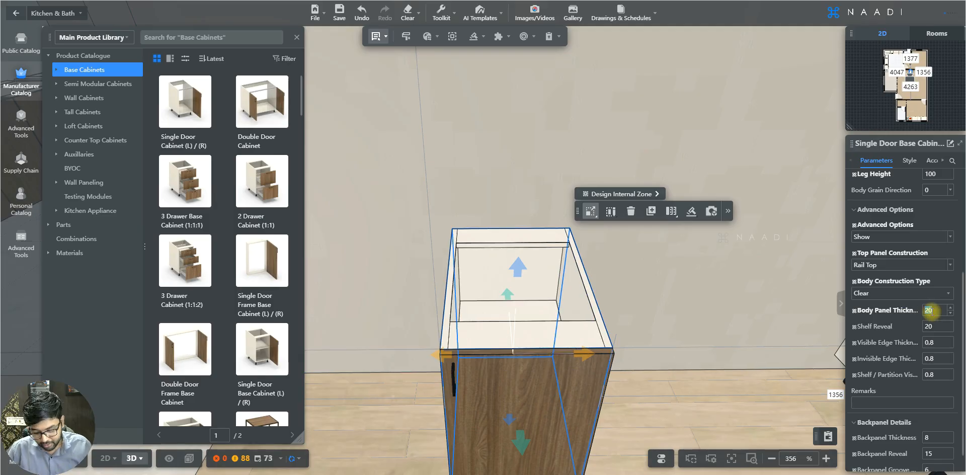
{"action": "key", "text": "Return"}
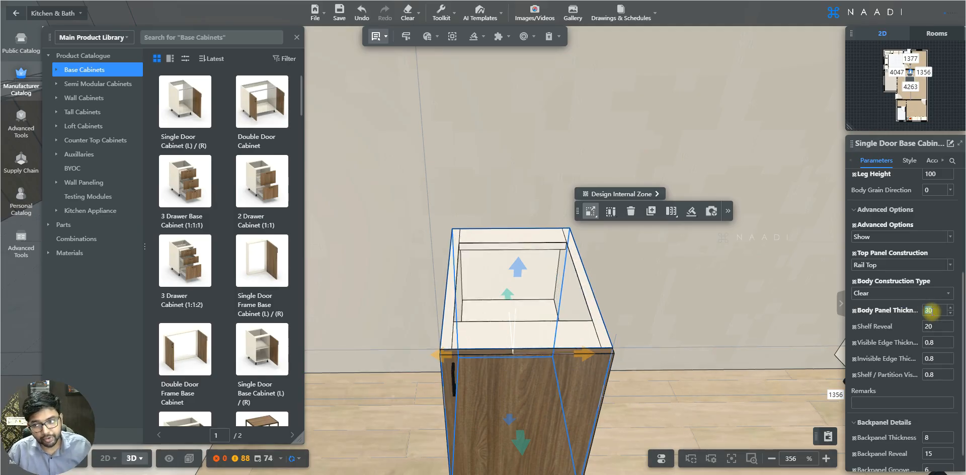
{"action": "type", "text": "50"}
{"action": "key", "text": "Return"}
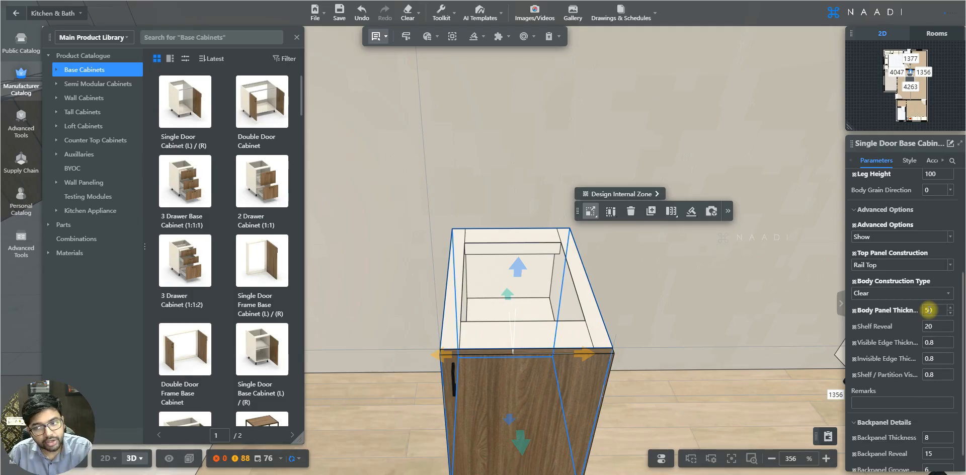
Step: Review the base cabinet's customization and advanced option parameters
{"action": "scroll", "coordinate": [928, 309], "scroll_direction": "down", "scroll_amount": 1}
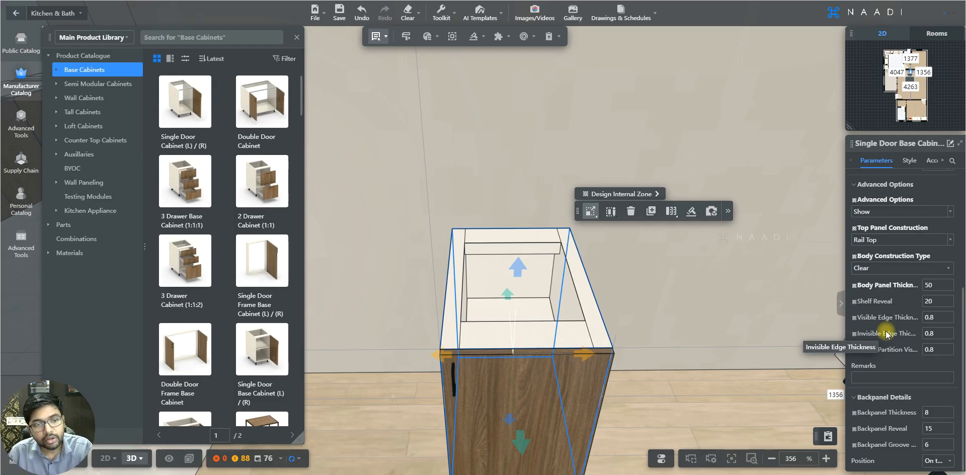
{"action": "scroll", "coordinate": [886, 334], "scroll_direction": "up", "scroll_amount": 4}
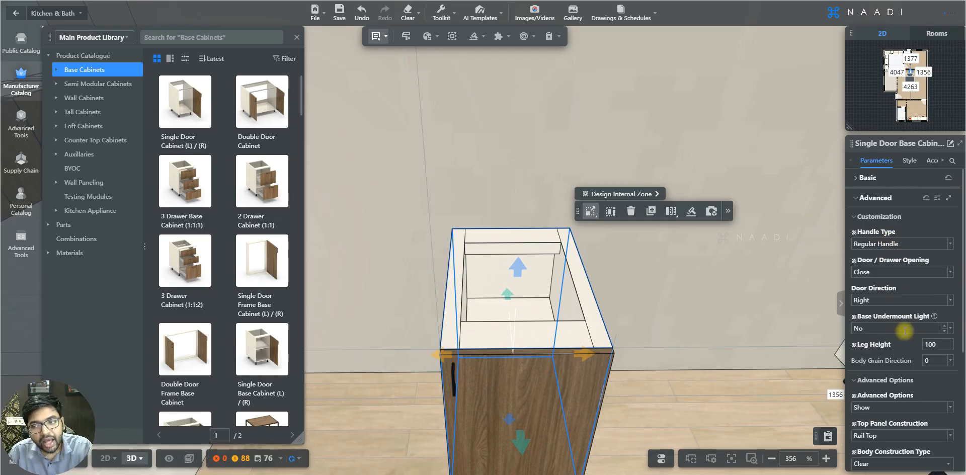
{"action": "scroll", "coordinate": [904, 330], "scroll_direction": "down", "scroll_amount": 1}
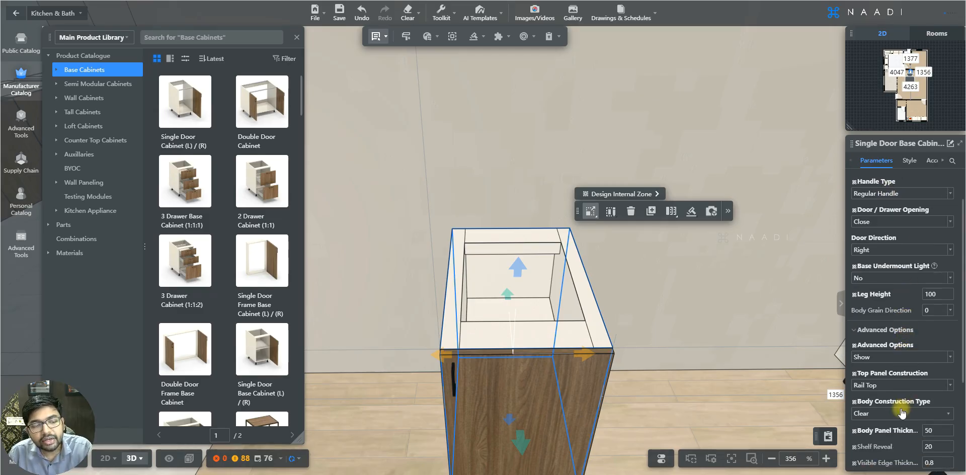
{"action": "scroll", "coordinate": [897, 334], "scroll_direction": "down", "scroll_amount": 3}
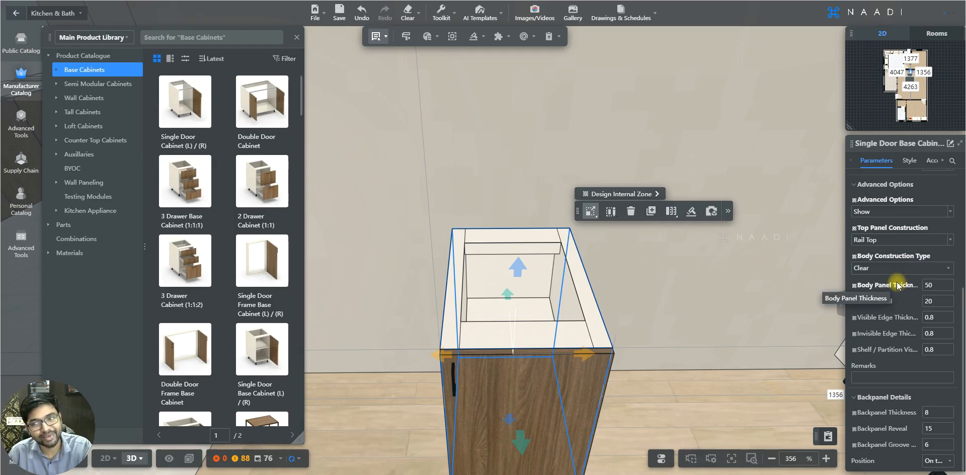
{"action": "scroll", "coordinate": [898, 286], "scroll_direction": "up", "scroll_amount": 1}
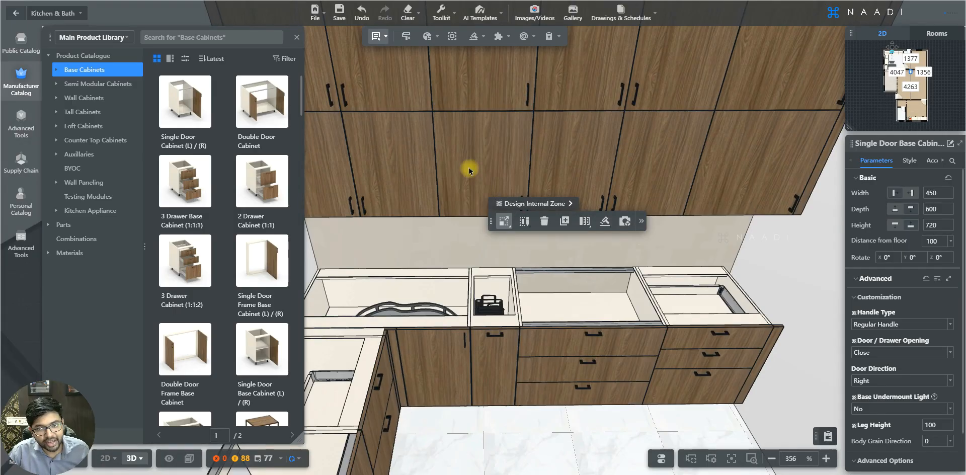
Step: Select an upper wall cabinet and inspect its Handle Type options
{"action": "left_click", "coordinate": [469, 171]}
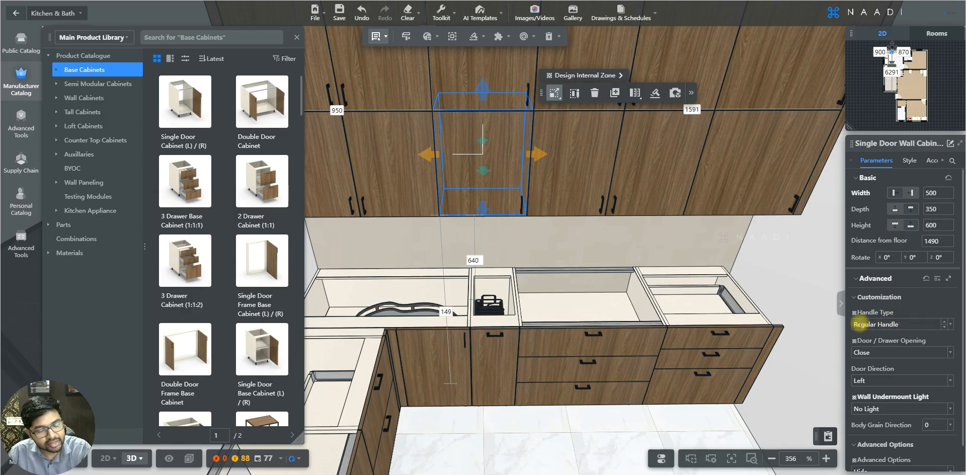
{"action": "left_click", "coordinate": [942, 326]}
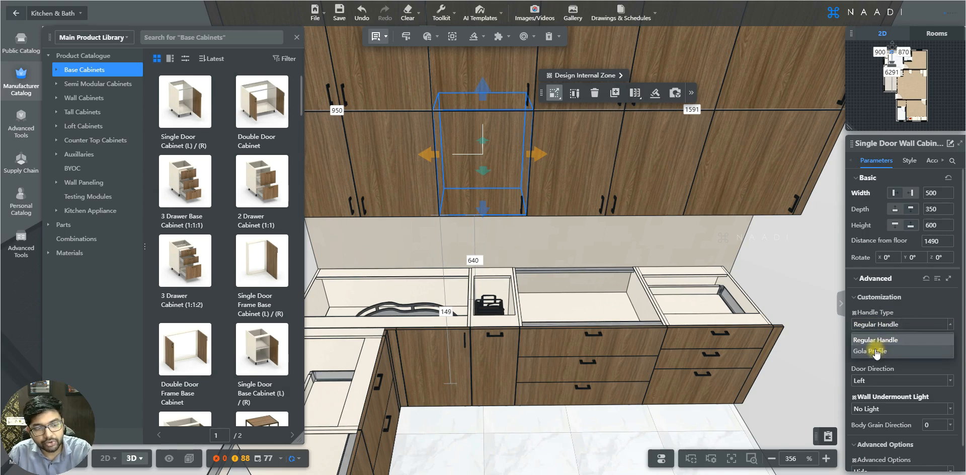
{"action": "left_click", "coordinate": [951, 325]}
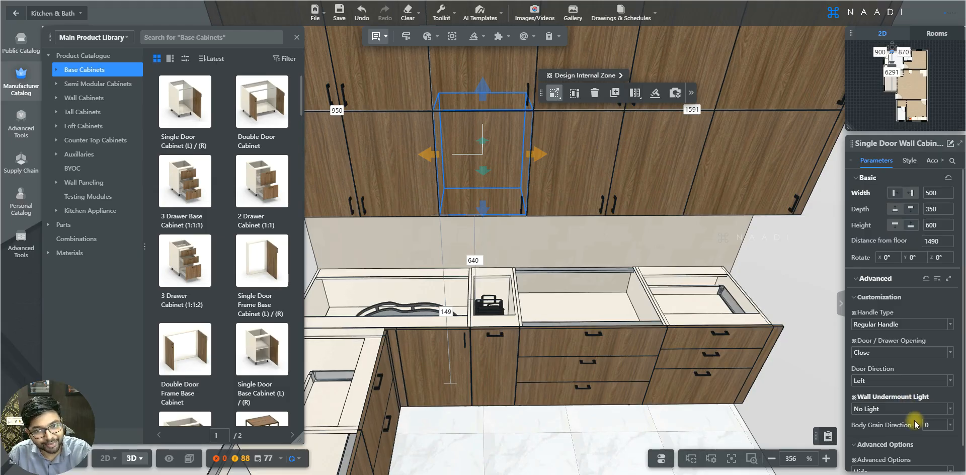
{"action": "key", "text": "s"}
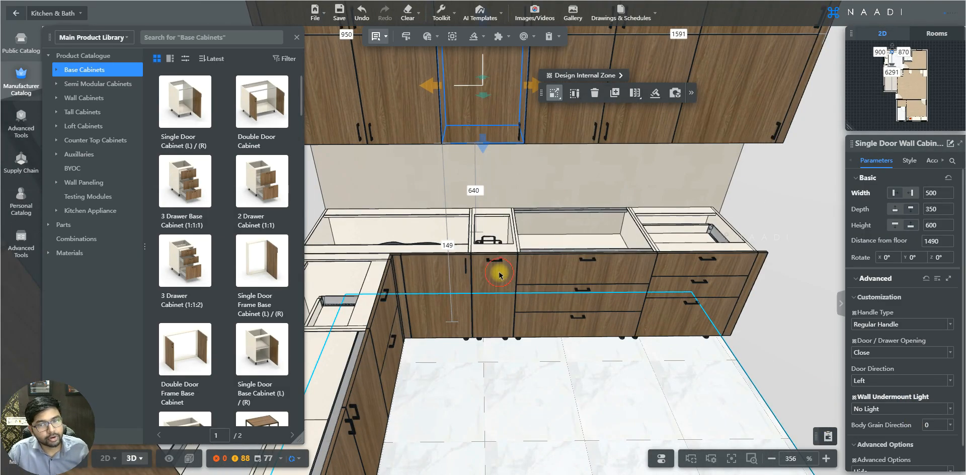
Step: Select the double door base cabinet in the corner run and set its Advanced Options to Show
{"action": "left_click", "coordinate": [499, 274]}
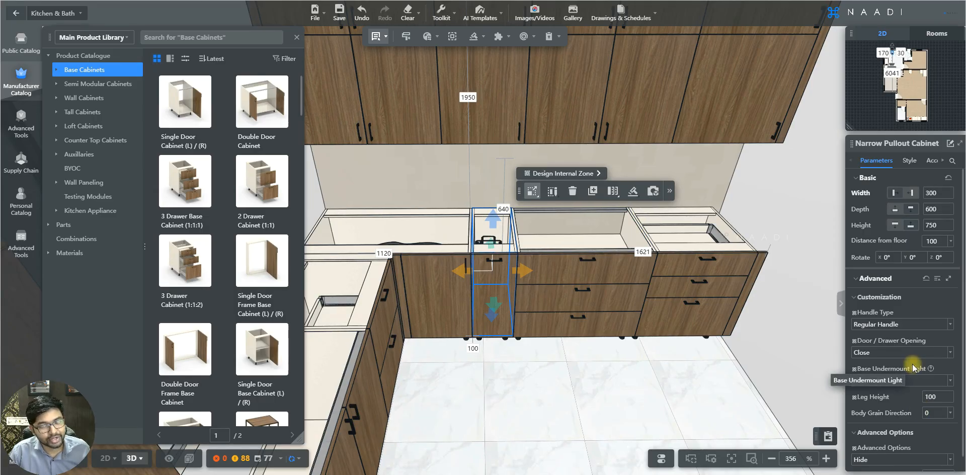
{"action": "scroll", "coordinate": [532, 373], "scroll_direction": "down", "scroll_amount": 2}
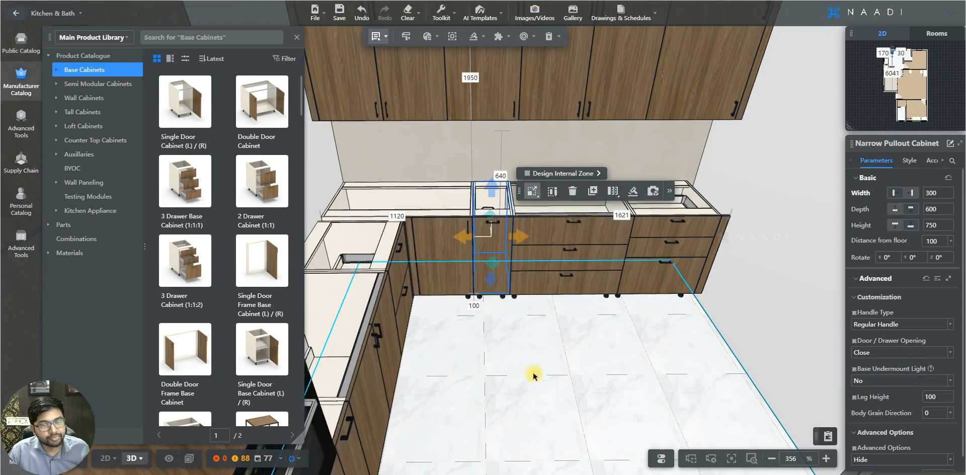
{"action": "left_click", "coordinate": [380, 343]}
{"action": "left_click", "coordinate": [948, 446]}
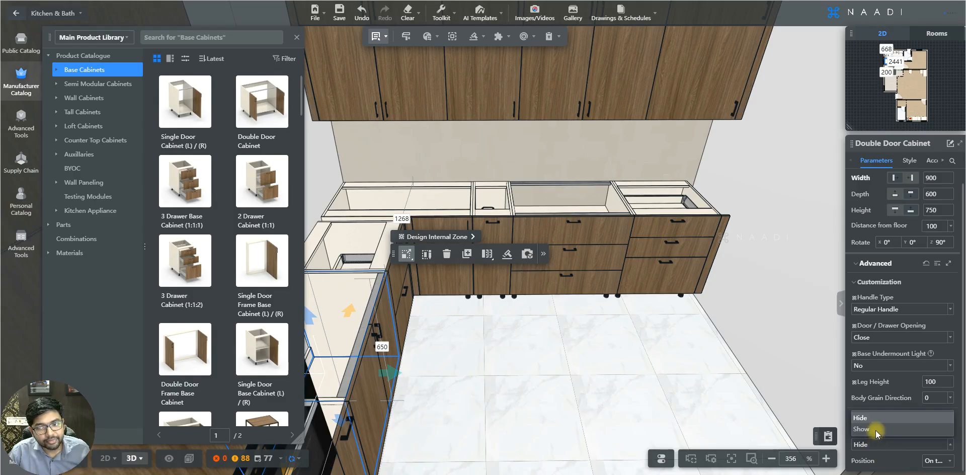
{"action": "left_click", "coordinate": [876, 431]}
Step: Set the double door cabinet's Top Panel Construction to Wooden Rail
{"action": "scroll", "coordinate": [877, 425], "scroll_direction": "down", "scroll_amount": 2}
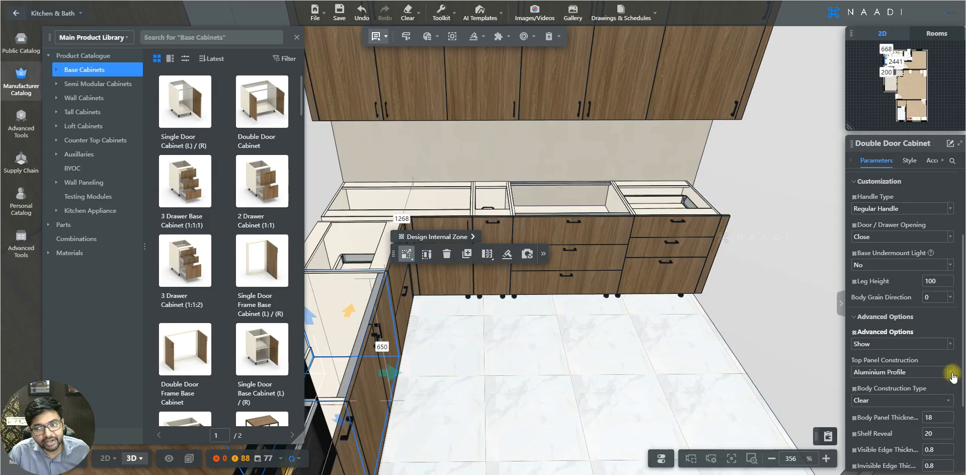
{"action": "left_click", "coordinate": [951, 373]}
{"action": "left_click", "coordinate": [891, 399]}
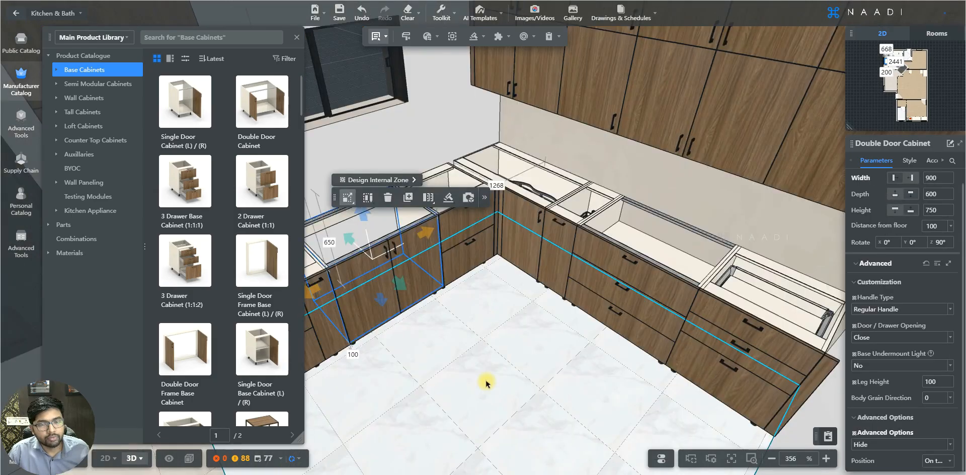
Step: Select the oven tall cabinet and review its height and section parameters
{"action": "left_click_drag", "start_coordinate": [486, 383], "coordinate": [417, 258]}
{"action": "left_click", "coordinate": [381, 181]}
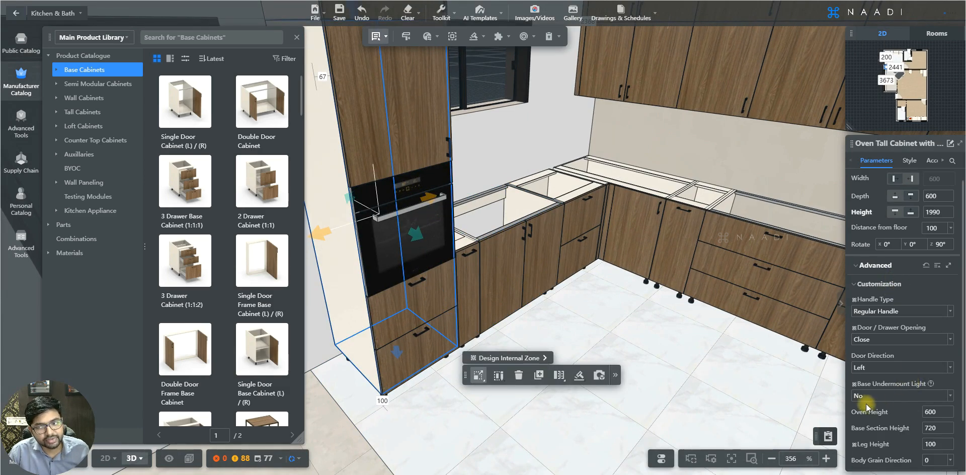
{"action": "scroll", "coordinate": [866, 406], "scroll_direction": "down", "scroll_amount": 1}
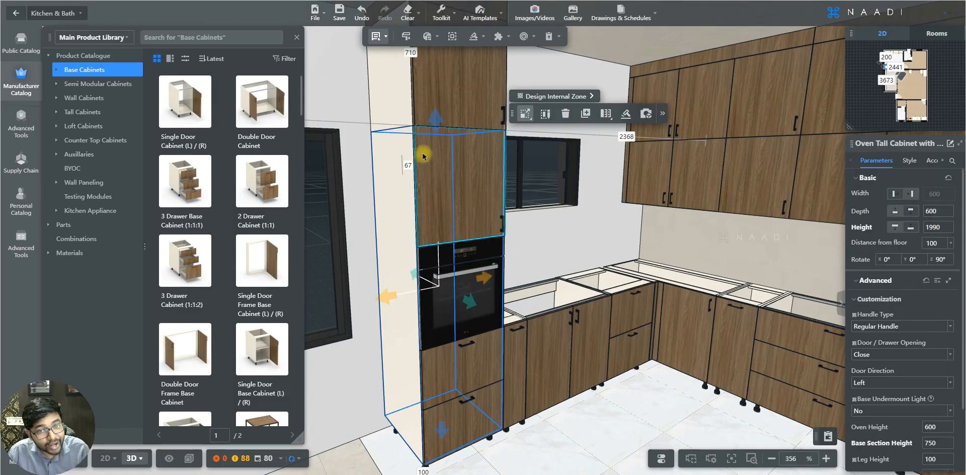
{"action": "left_click", "coordinate": [425, 258]}
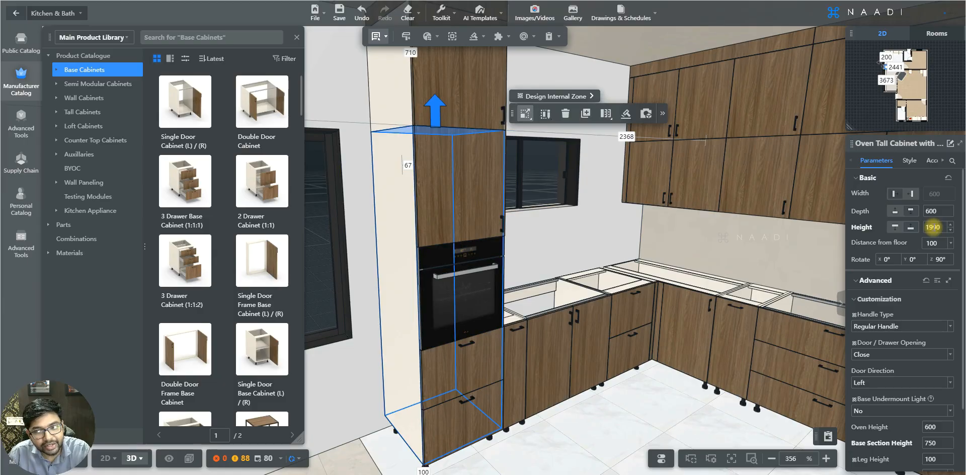
{"action": "scroll", "coordinate": [911, 319], "scroll_direction": "down", "scroll_amount": 2}
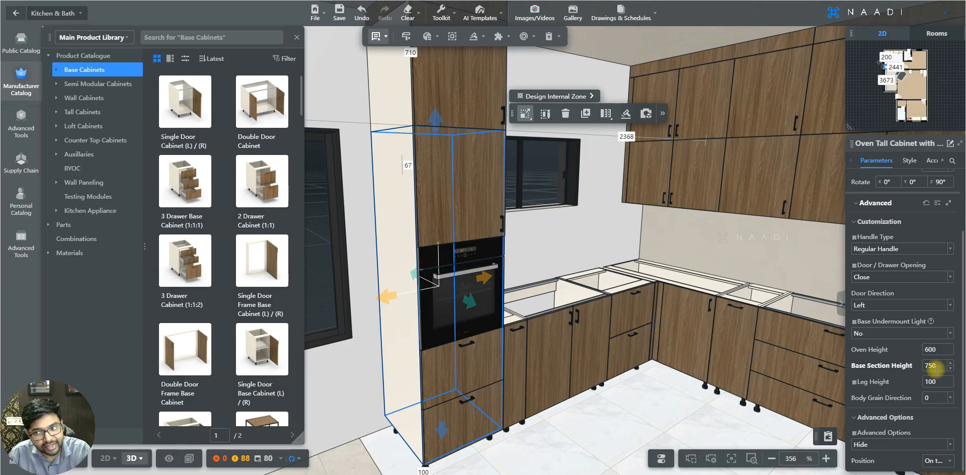
{"action": "scroll", "coordinate": [925, 334], "scroll_direction": "up", "scroll_amount": 1}
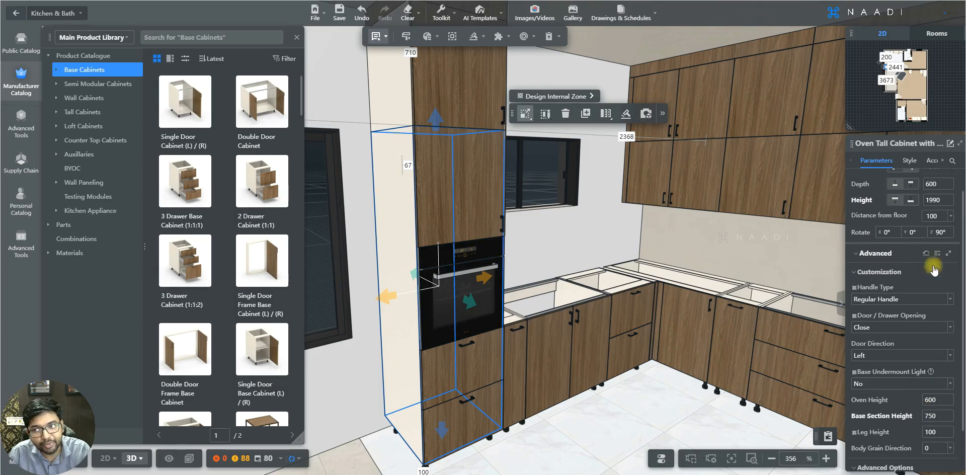
{"action": "left_click", "coordinate": [930, 200]}
{"action": "left_click", "coordinate": [453, 203]}
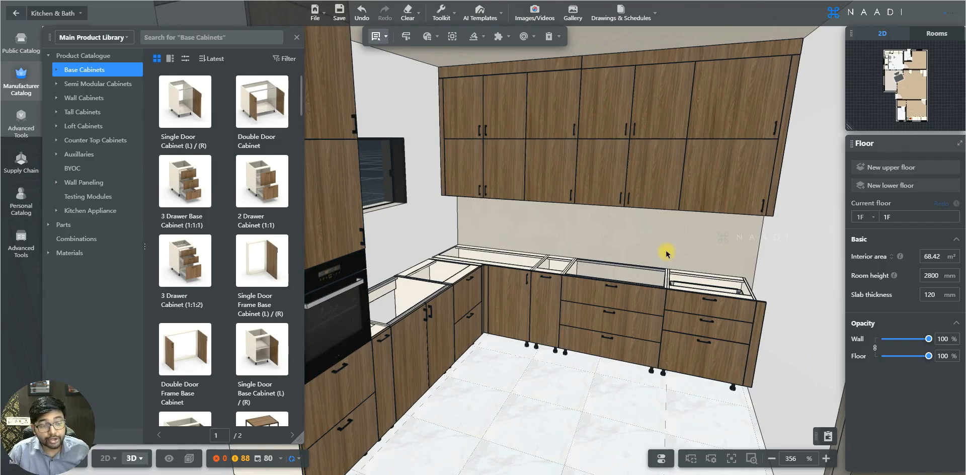
Step: Select the blind corner base cabinet to view its corner parameters
{"action": "key", "text": "w"}
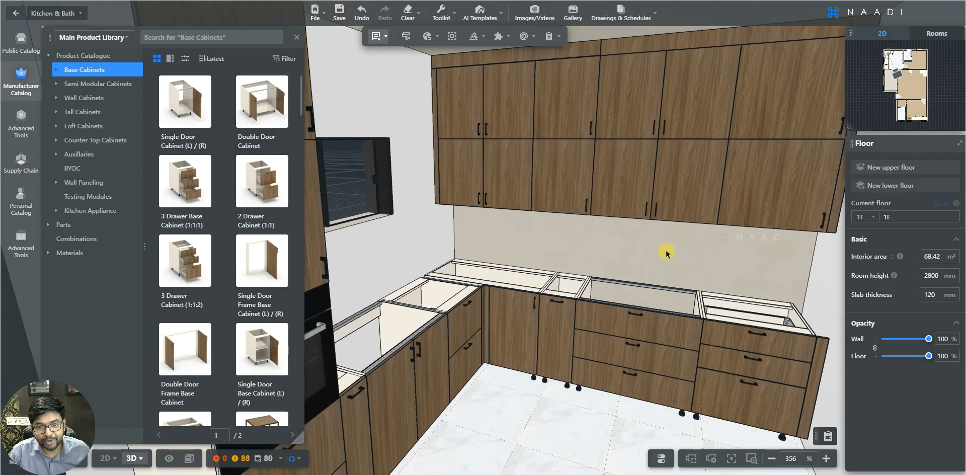
{"action": "scroll", "coordinate": [666, 251], "scroll_direction": "up", "scroll_amount": 2}
{"action": "scroll", "coordinate": [564, 304], "scroll_direction": "up", "scroll_amount": 2}
{"action": "scroll", "coordinate": [525, 320], "scroll_direction": "up", "scroll_amount": 2}
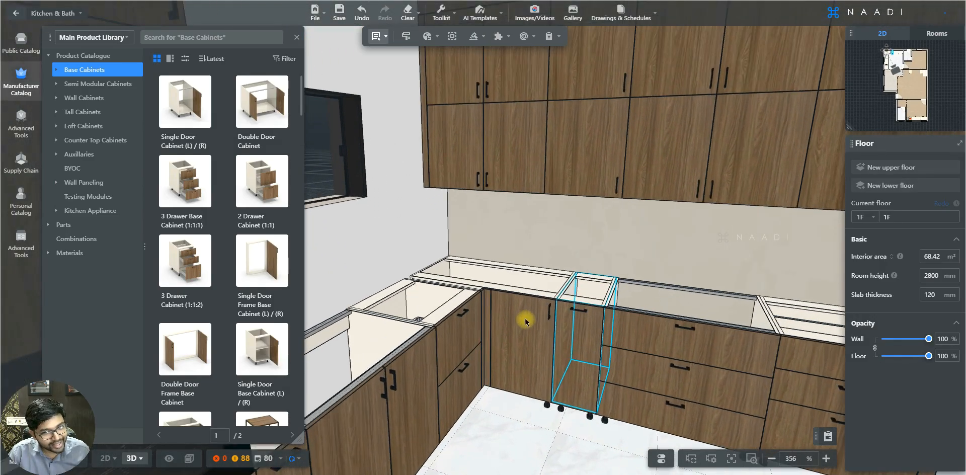
{"action": "scroll", "coordinate": [525, 320], "scroll_direction": "up", "scroll_amount": 6}
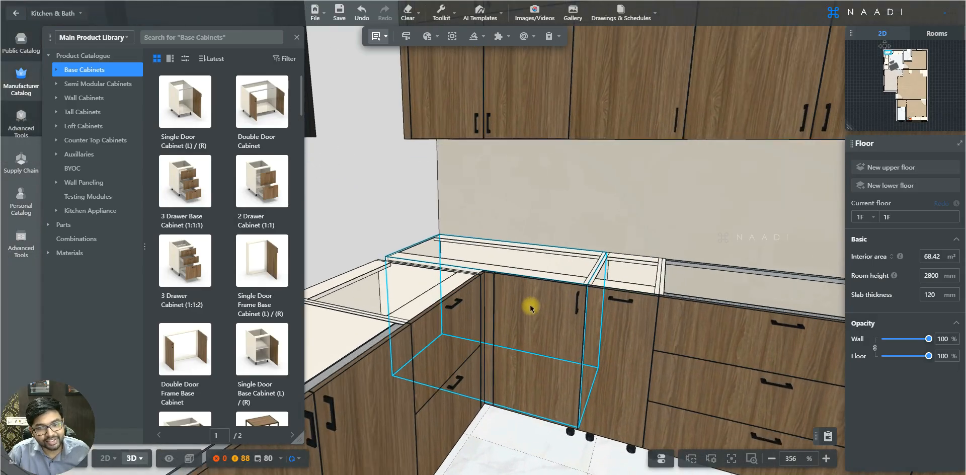
{"action": "scroll", "coordinate": [531, 307], "scroll_direction": "up", "scroll_amount": 2}
{"action": "left_click", "coordinate": [531, 308]}
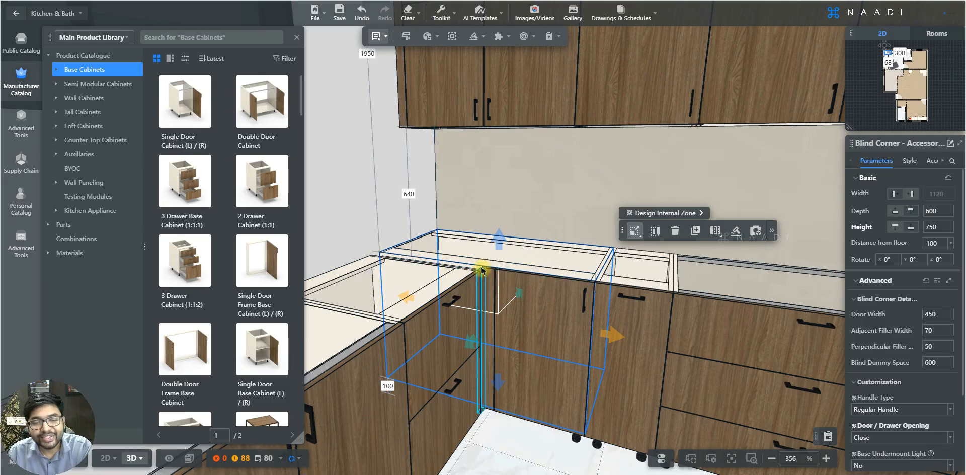
Step: Switch to the L corner shelf cabinet and review its corner details and customization options
{"action": "key", "text": "s"}
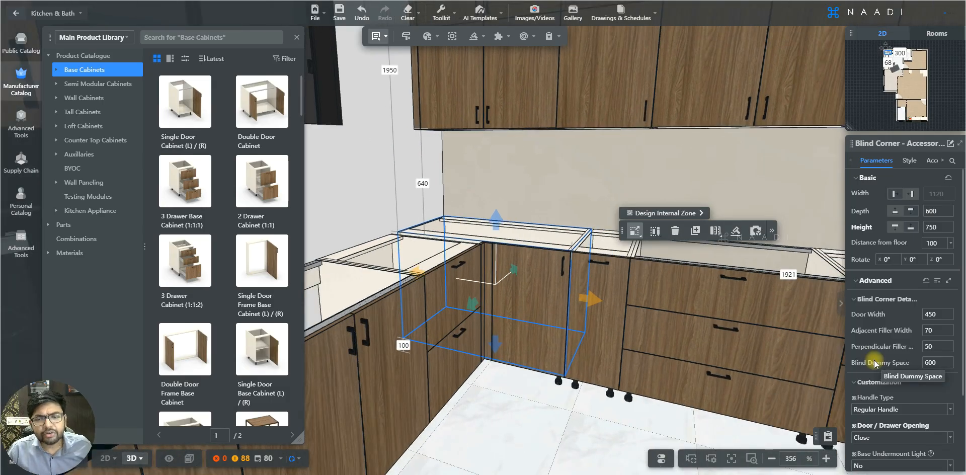
{"action": "key", "text": "d"}
{"action": "key", "text": "s"}
{"action": "key", "text": "d"}
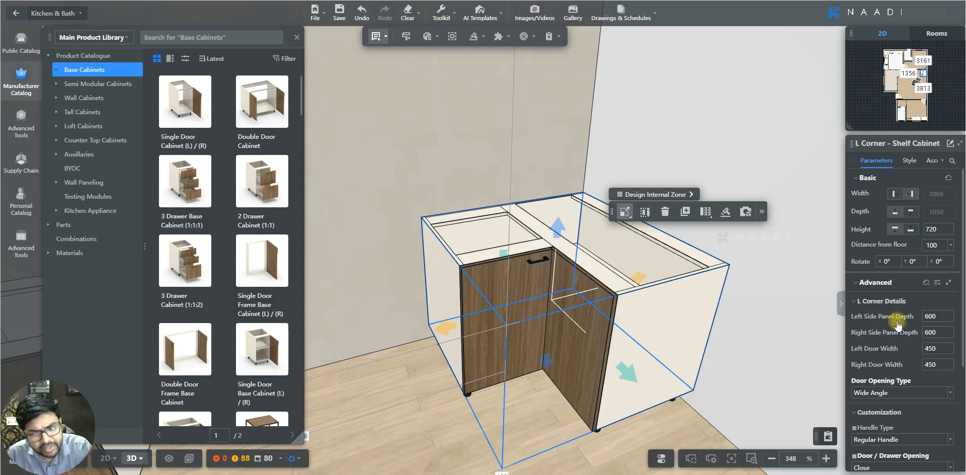
{"action": "scroll", "coordinate": [907, 391], "scroll_direction": "down", "scroll_amount": 3}
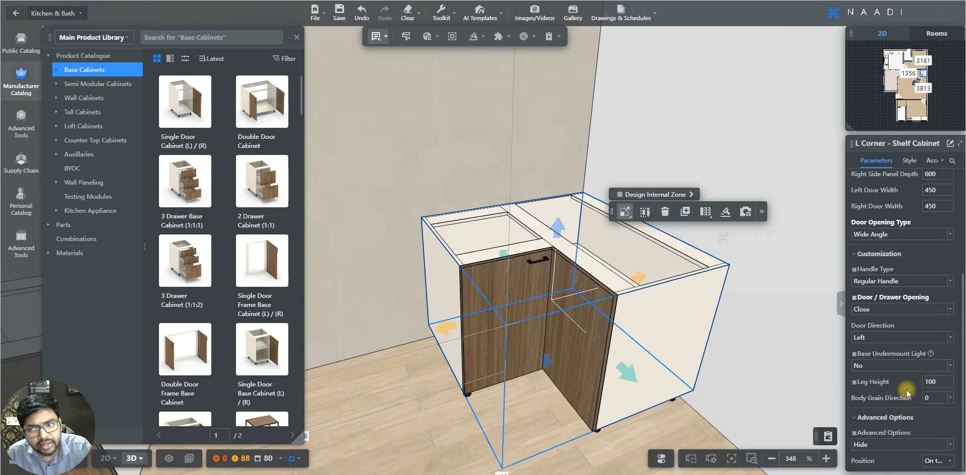
{"action": "scroll", "coordinate": [906, 390], "scroll_direction": "up", "scroll_amount": 3}
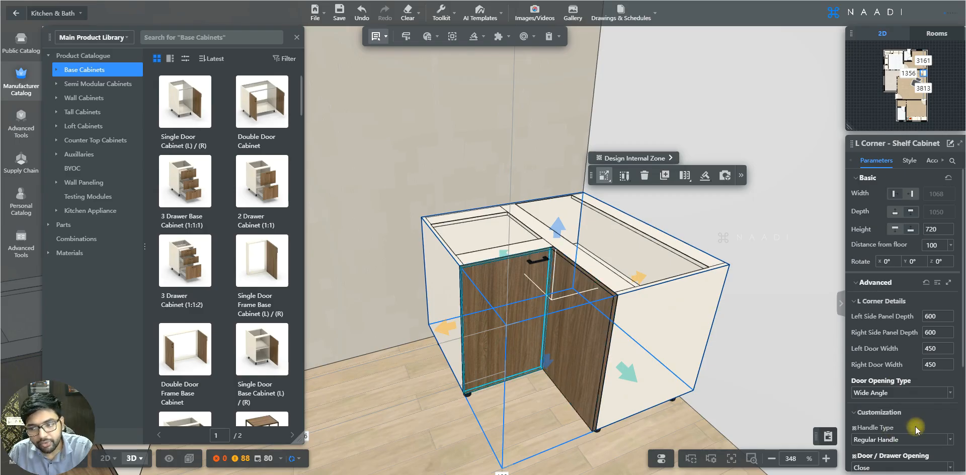
{"action": "scroll", "coordinate": [915, 427], "scroll_direction": "down", "scroll_amount": 1}
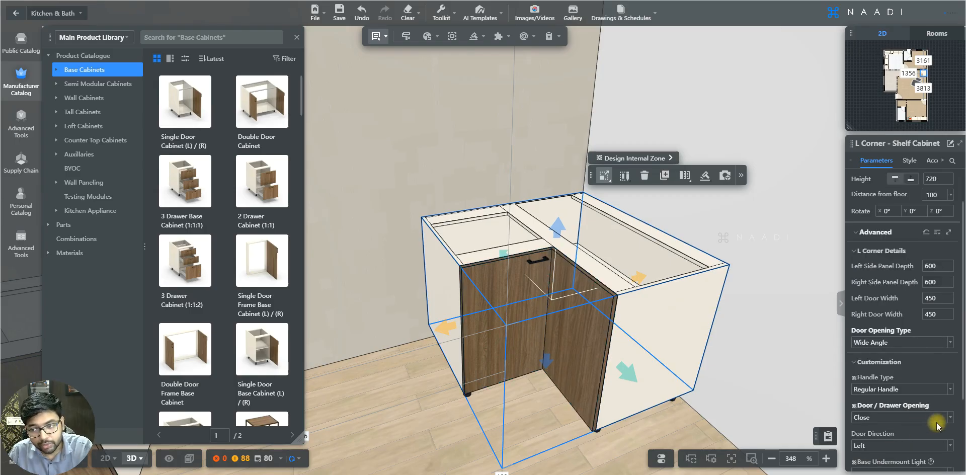
Step: Set the L corner cabinet's Door / Drawer Opening to Open and change its Door Opening Type
{"action": "left_click", "coordinate": [898, 417]}
{"action": "left_click", "coordinate": [876, 446]}
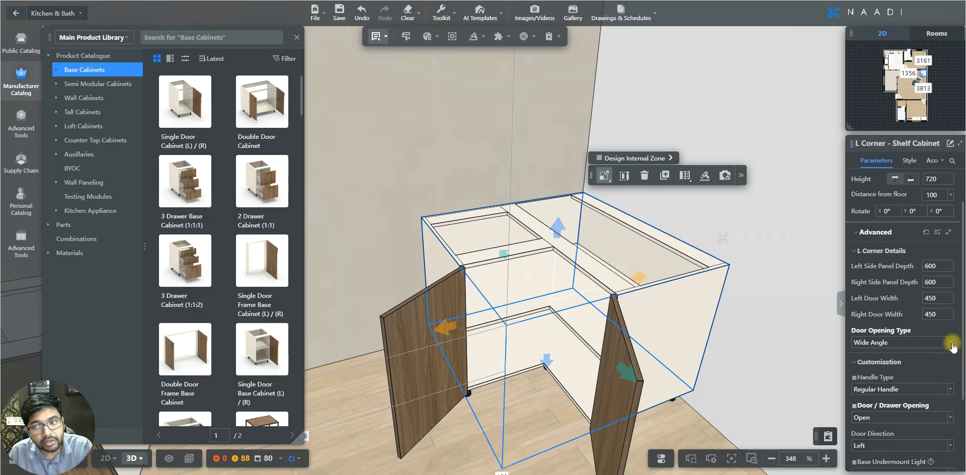
{"action": "left_click", "coordinate": [900, 342]}
{"action": "left_click", "coordinate": [888, 369]}
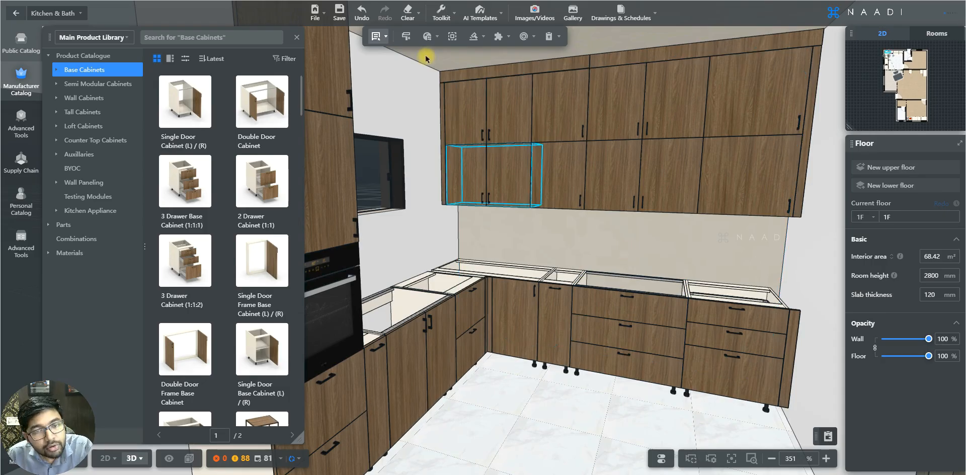
Step: Open Global Parameters and scroll through its parameter groups for the kitchen cabinets
{"action": "left_click", "coordinate": [427, 36]}
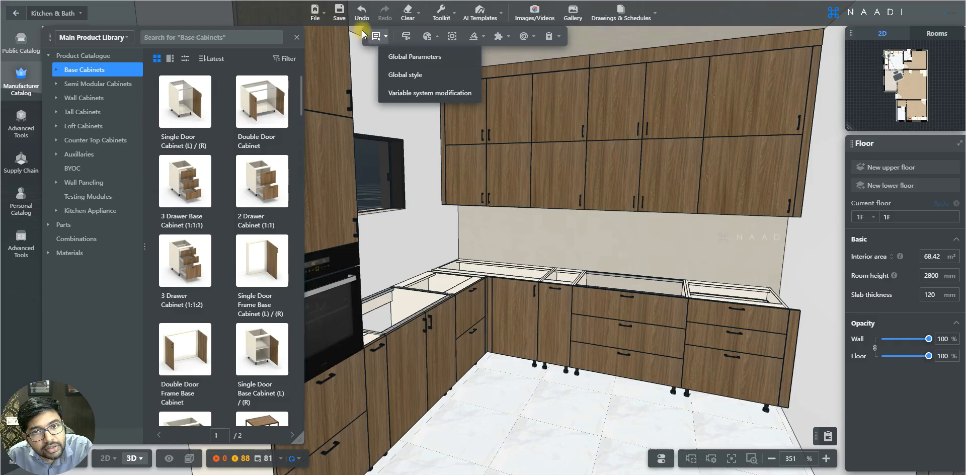
{"action": "left_click", "coordinate": [426, 40]}
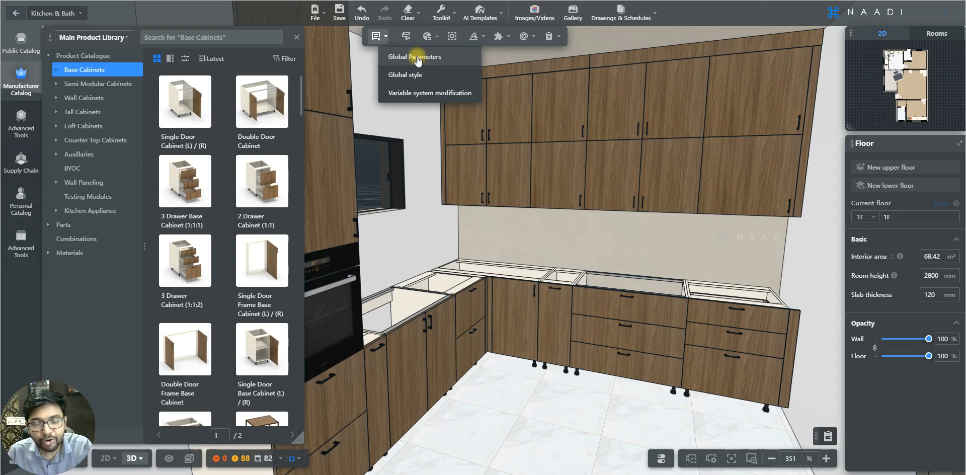
{"action": "left_click", "coordinate": [417, 60]}
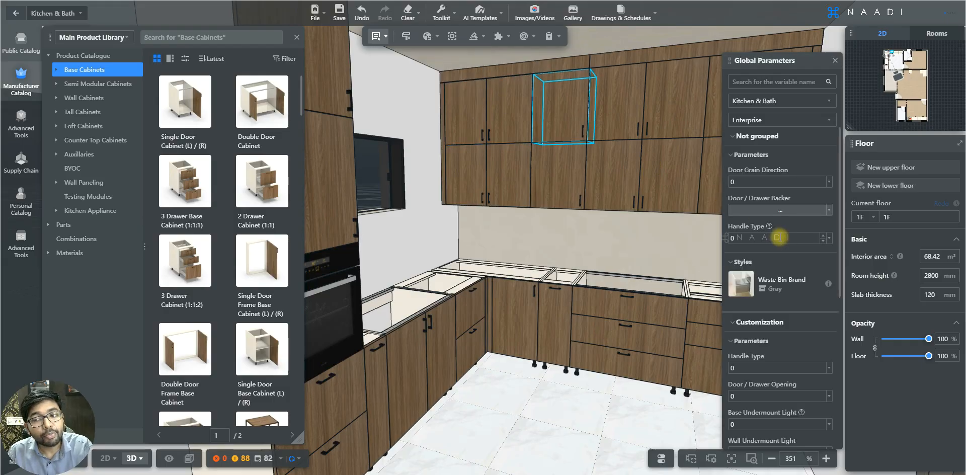
{"action": "scroll", "coordinate": [790, 262], "scroll_direction": "down", "scroll_amount": 1}
{"action": "scroll", "coordinate": [790, 261], "scroll_direction": "down", "scroll_amount": 6}
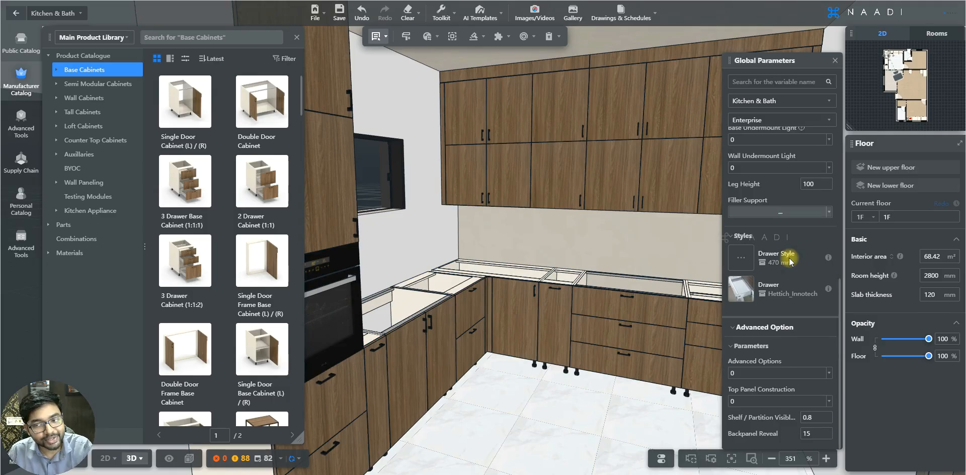
{"action": "scroll", "coordinate": [788, 257], "scroll_direction": "up", "scroll_amount": 5}
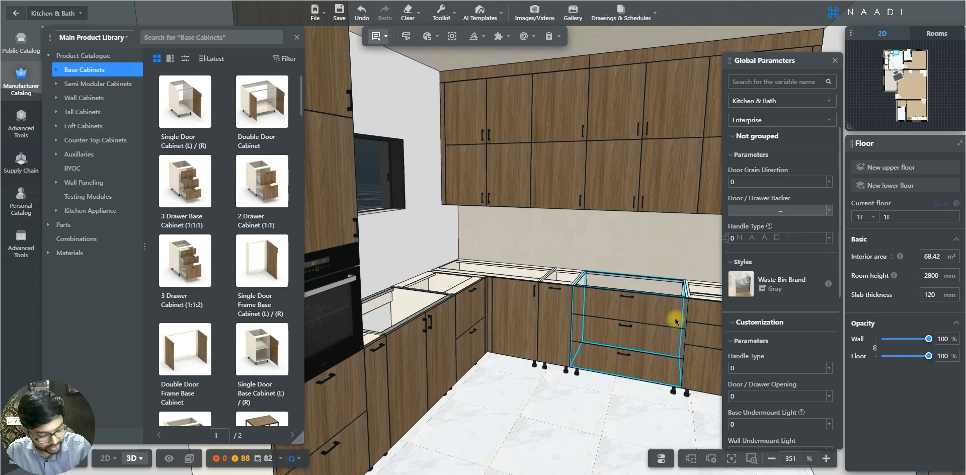
{"action": "key", "text": "s"}
{"action": "key", "text": "d"}
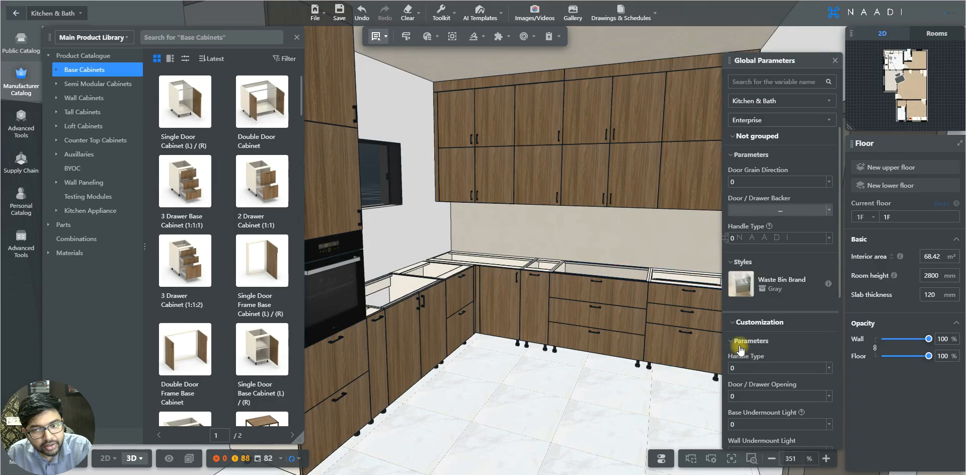
{"action": "scroll", "coordinate": [739, 342], "scroll_direction": "down", "scroll_amount": 1}
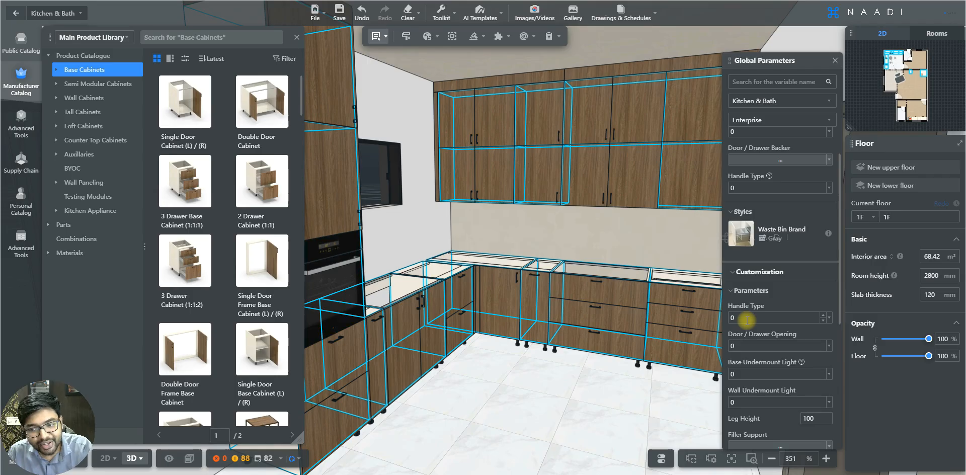
Step: Set the global Customization Handle Type to Gola Profile and inspect the cabinets in the model
{"action": "left_click", "coordinate": [829, 318]}
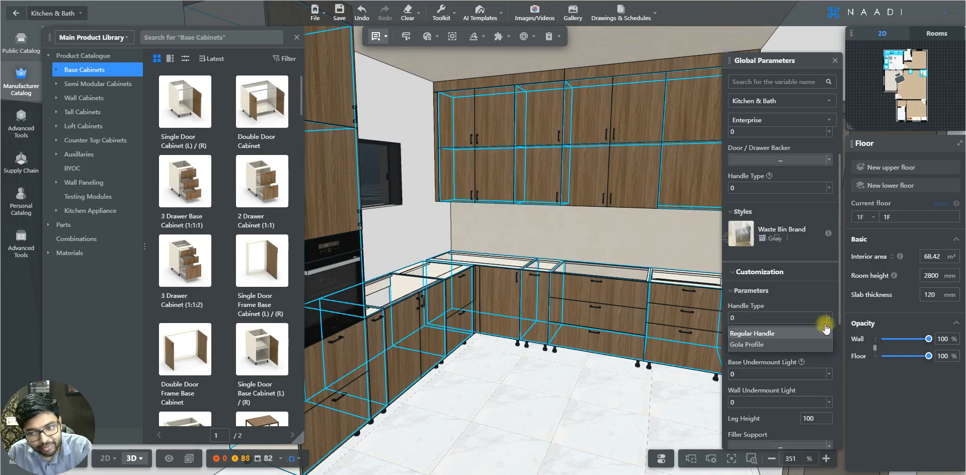
{"action": "left_click", "coordinate": [765, 345]}
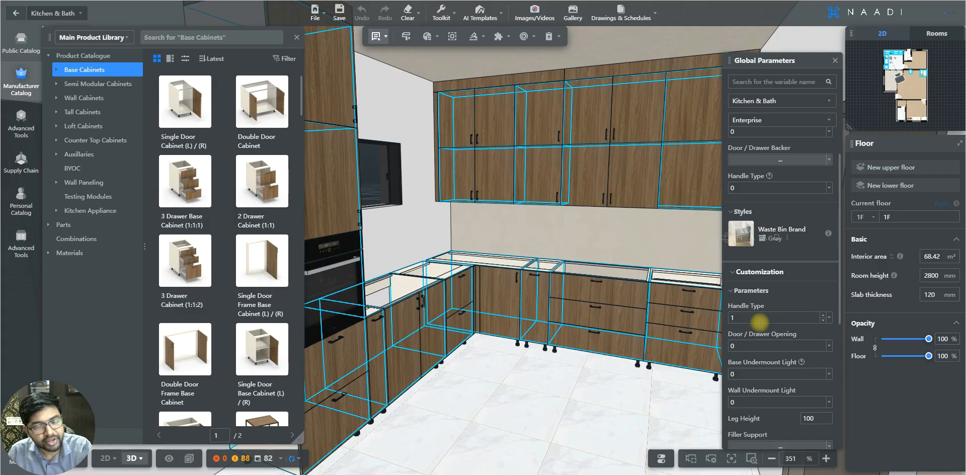
{"action": "left_click", "coordinate": [578, 307]}
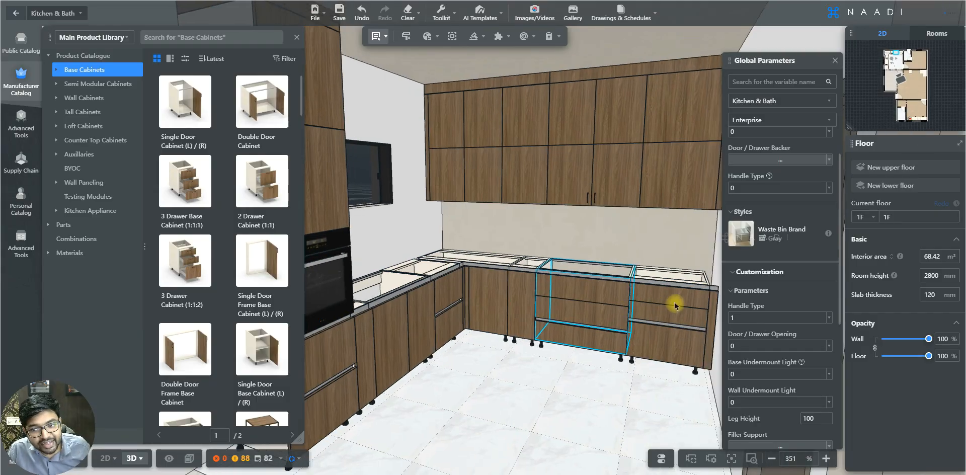
{"action": "scroll", "coordinate": [675, 306], "scroll_direction": "down", "scroll_amount": 2}
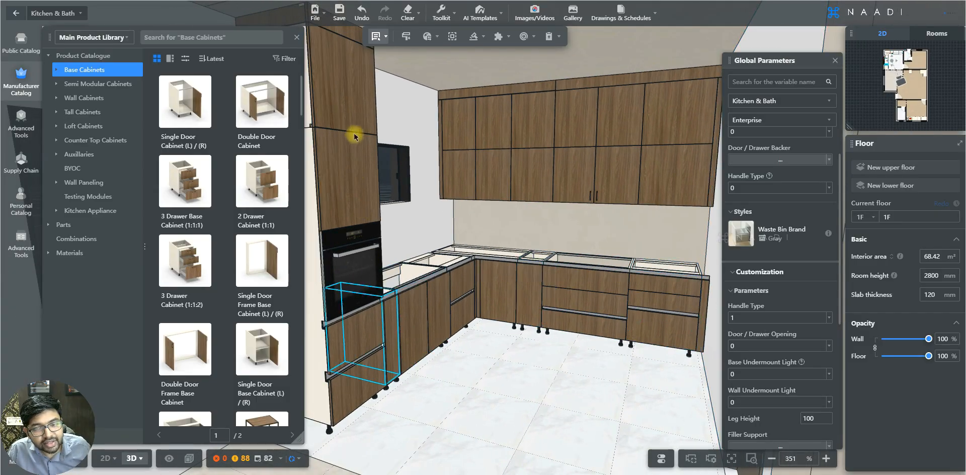
{"action": "scroll", "coordinate": [669, 342], "scroll_direction": "up", "scroll_amount": 2}
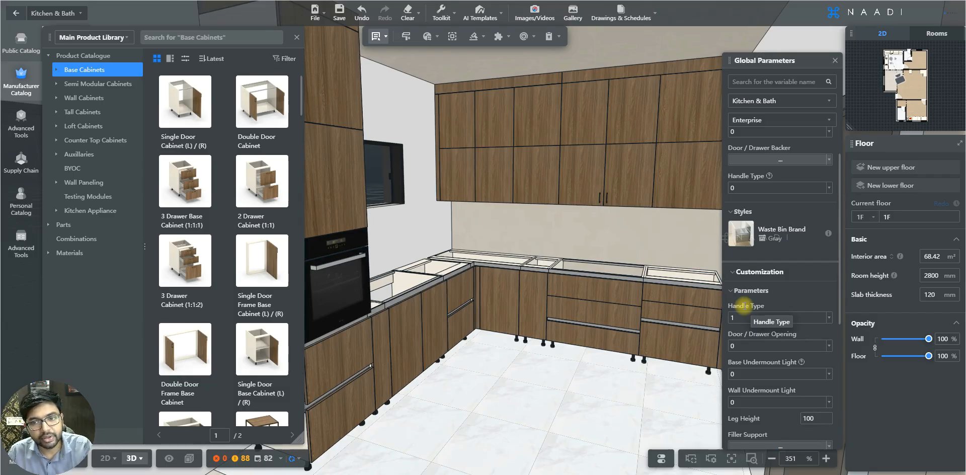
Step: Set the ungrouped global Handle Type parameter to Push to Open
{"action": "left_click", "coordinate": [598, 181]}
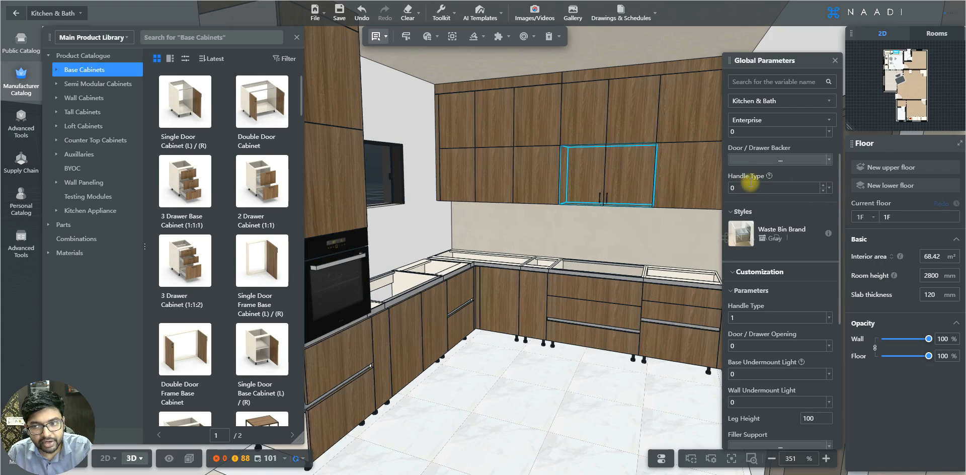
{"action": "left_click", "coordinate": [829, 187]}
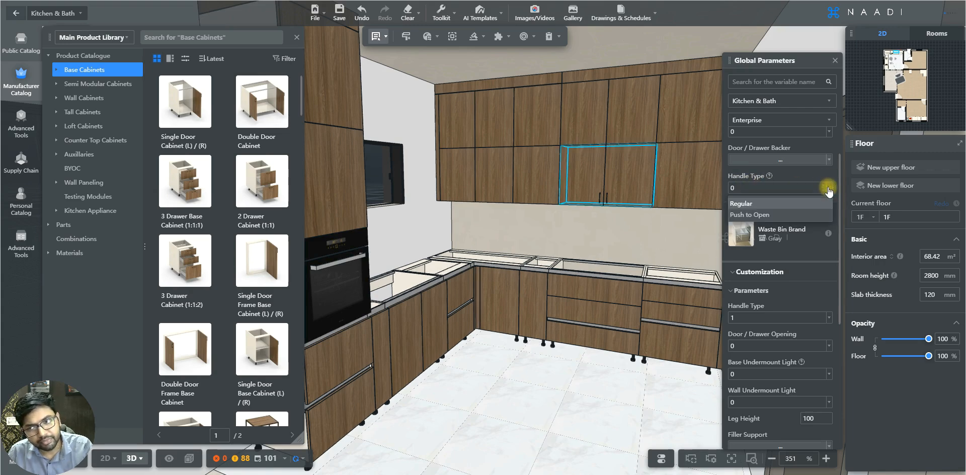
{"action": "left_click", "coordinate": [779, 215]}
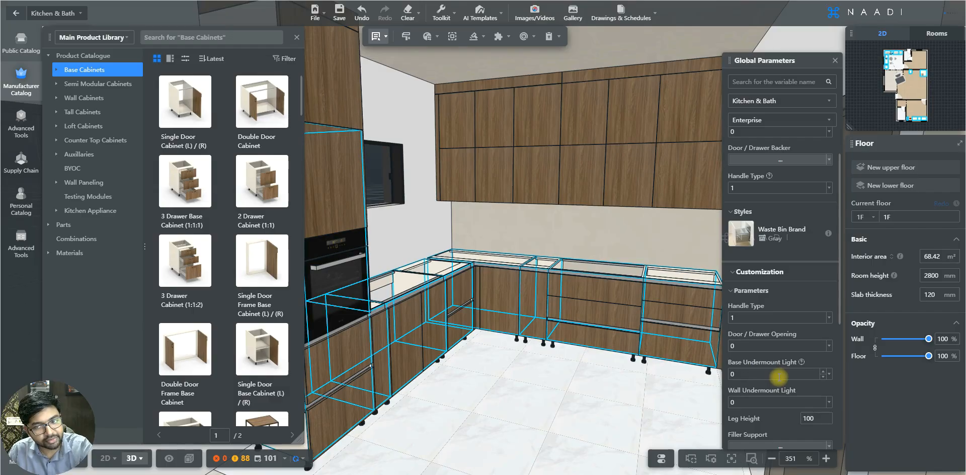
Step: Review the Base Undermount Light options and scroll through the remaining global parameters
{"action": "left_click", "coordinate": [828, 373]}
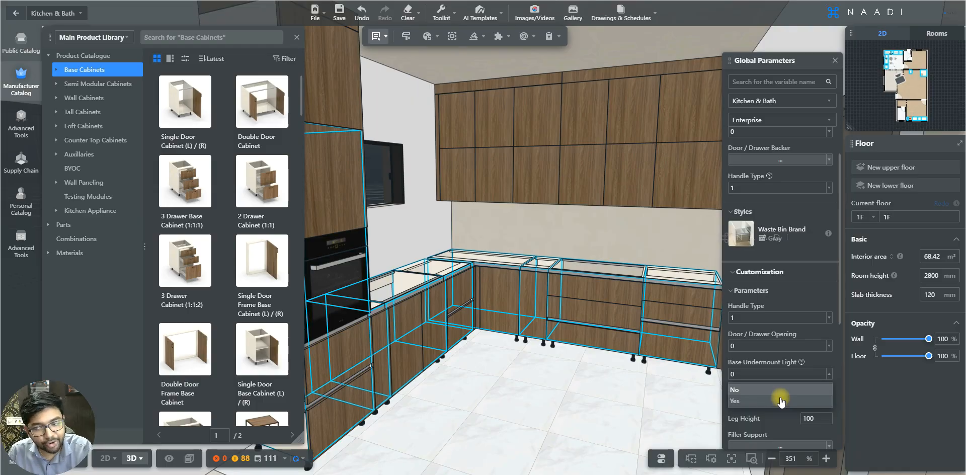
{"action": "left_click", "coordinate": [825, 375]}
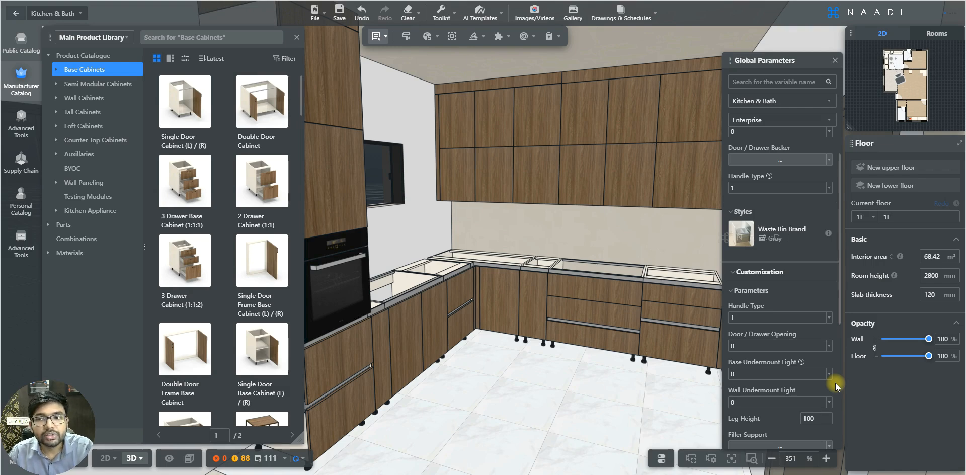
{"action": "scroll", "coordinate": [823, 316], "scroll_direction": "down", "scroll_amount": 5}
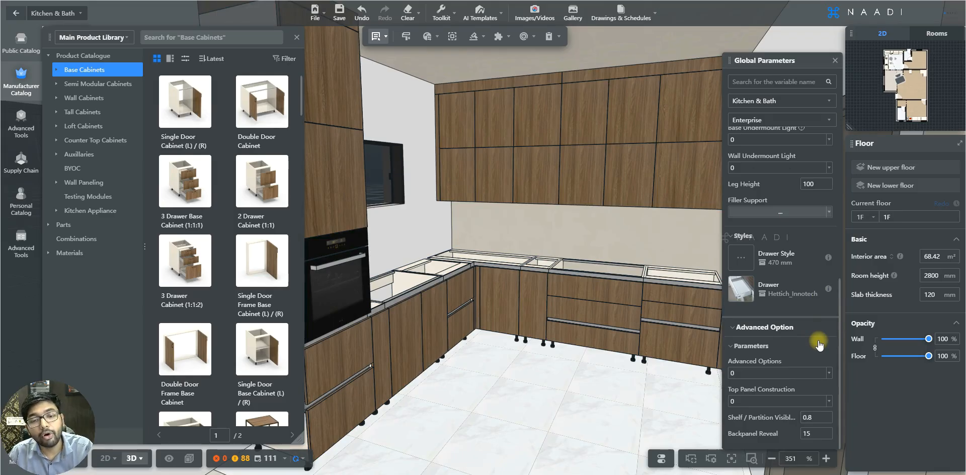
{"action": "scroll", "coordinate": [796, 270], "scroll_direction": "up", "scroll_amount": 6}
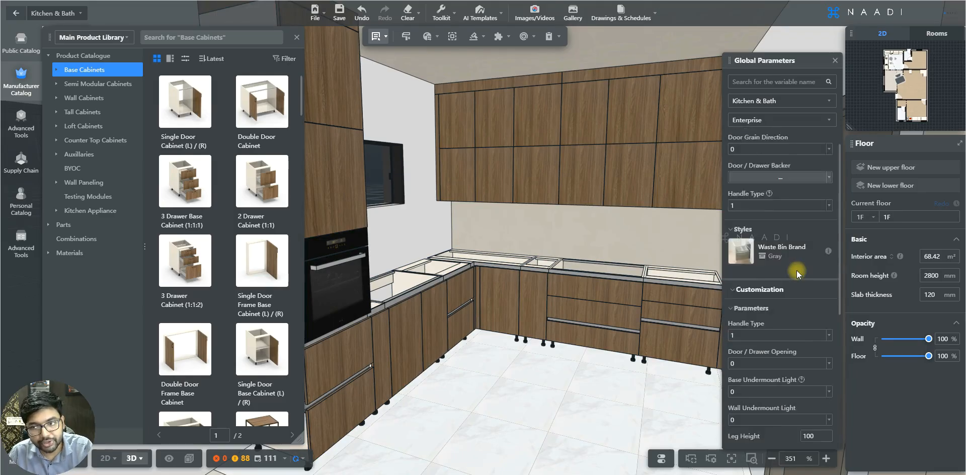